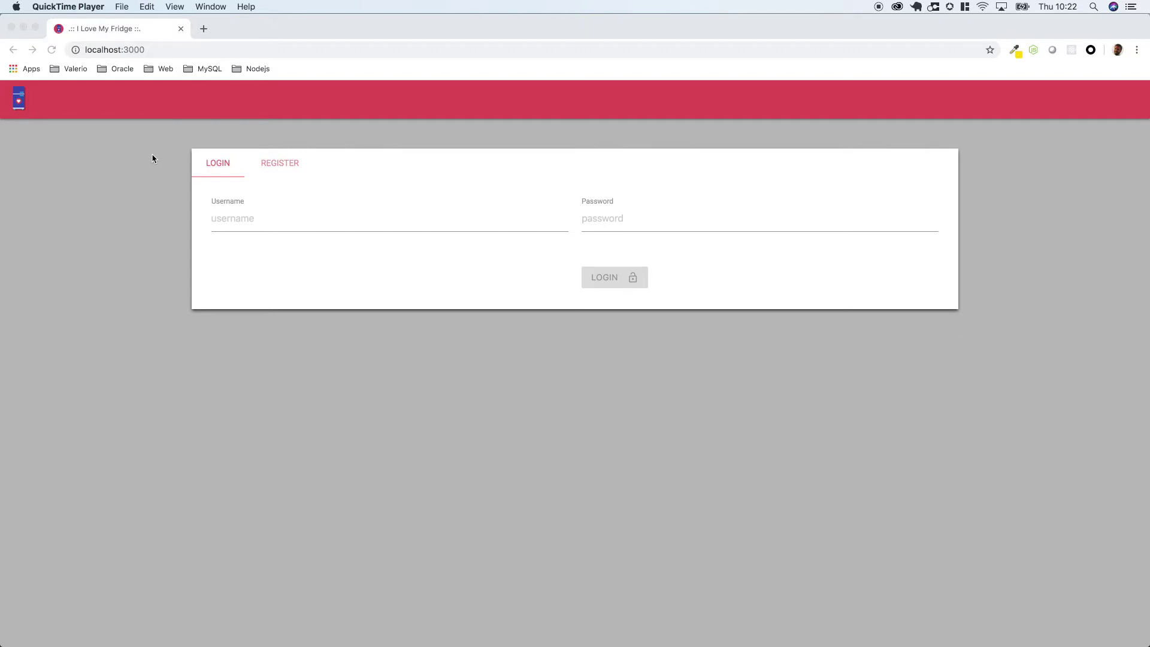
- Switch the login card to the REGISTER tab to show the registration form
click(279, 164)
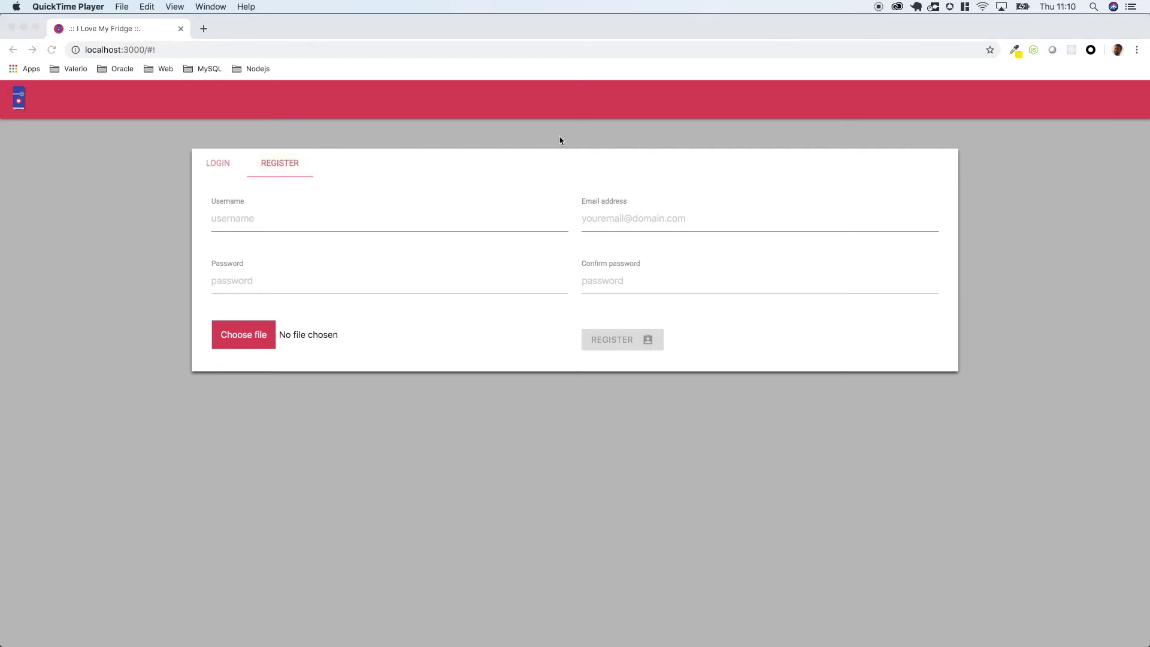
click(325, 222)
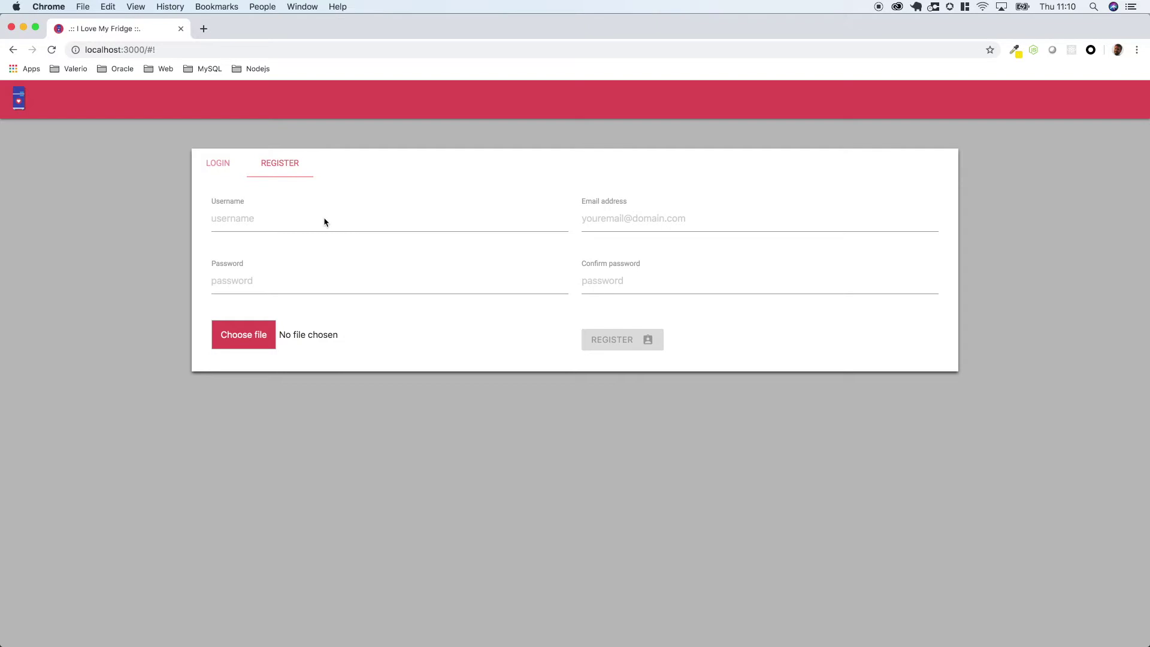
- Fill in the username, e-mail address, password and matching confirm-password fields
click(294, 224)
text(vd14)
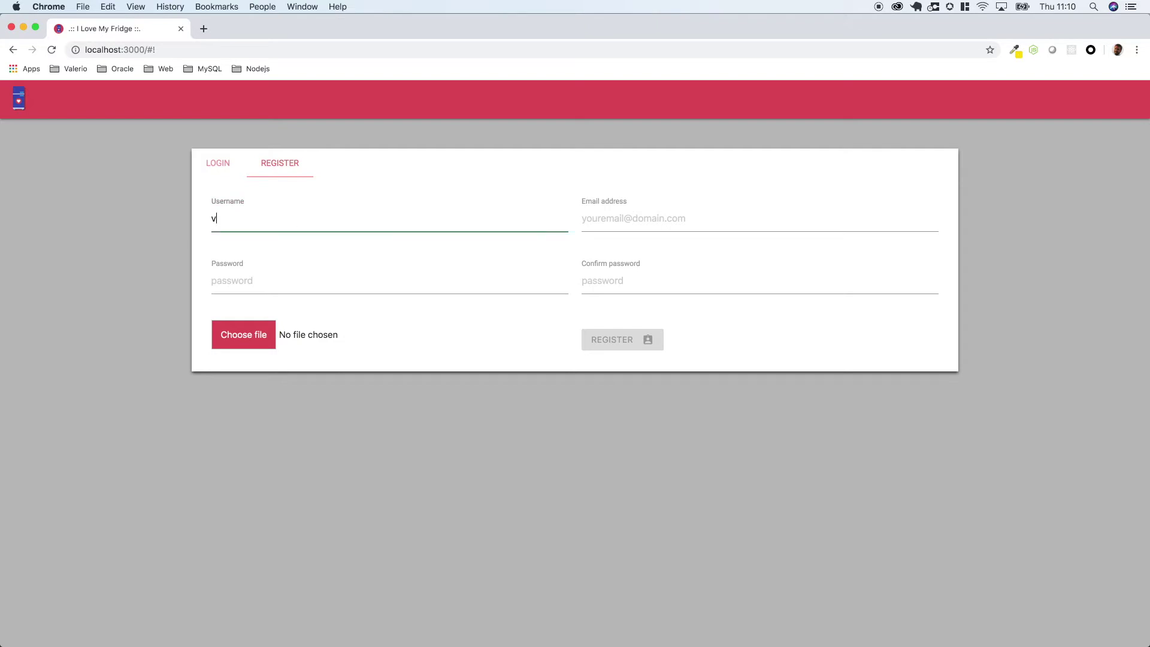
key(Tab)
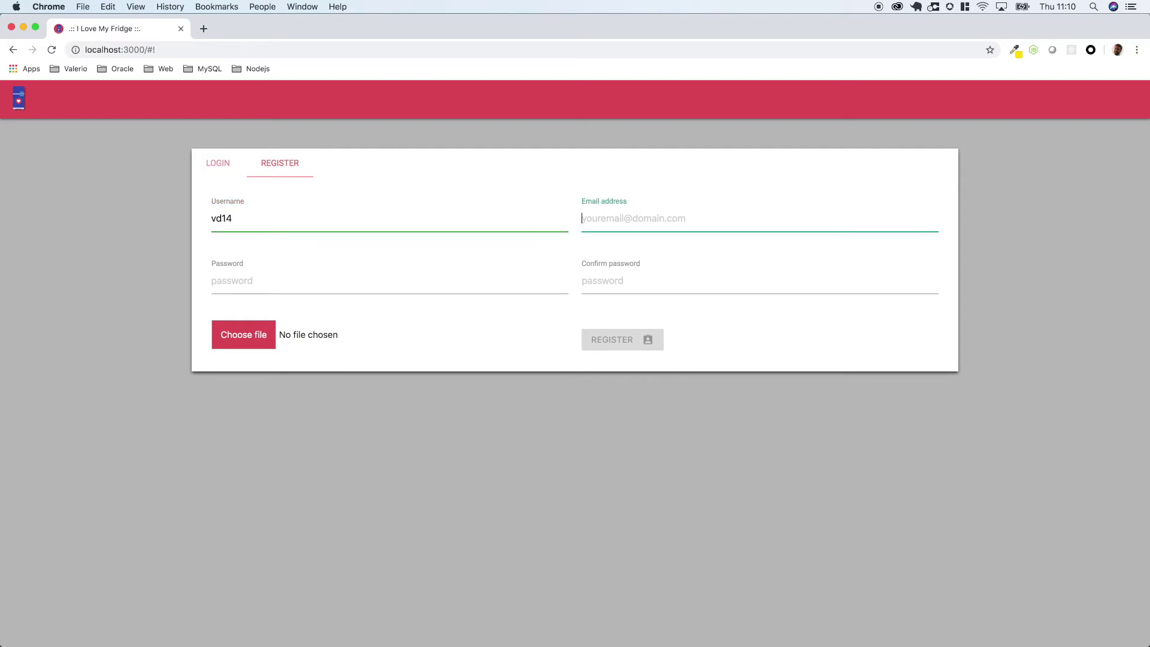
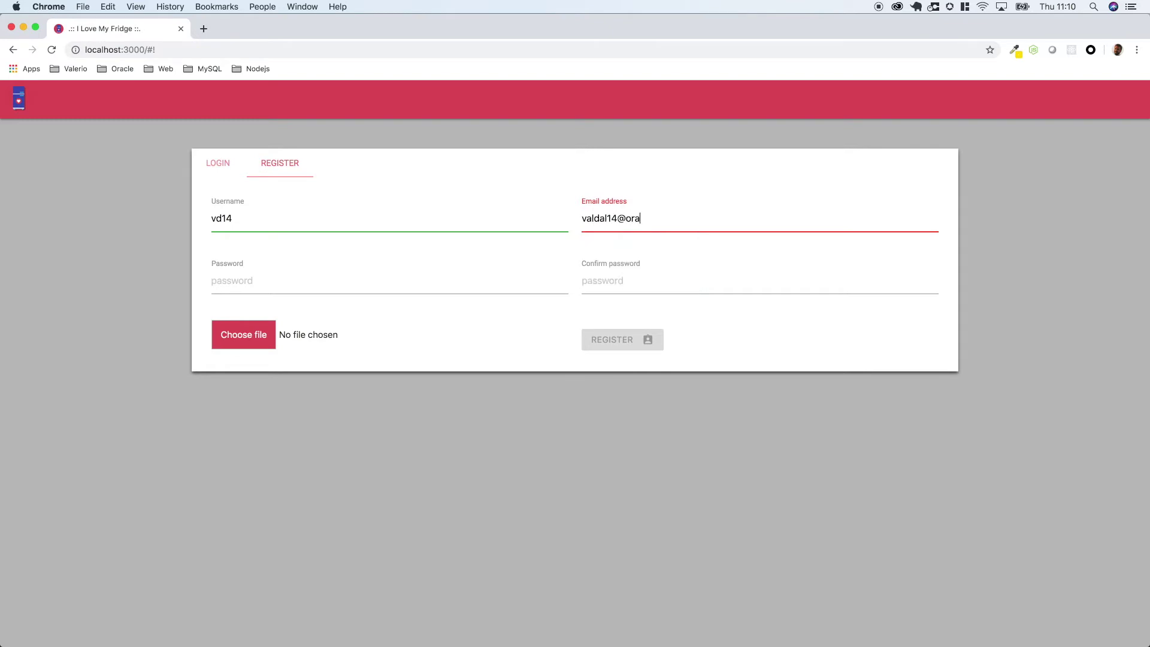
key(Tab)
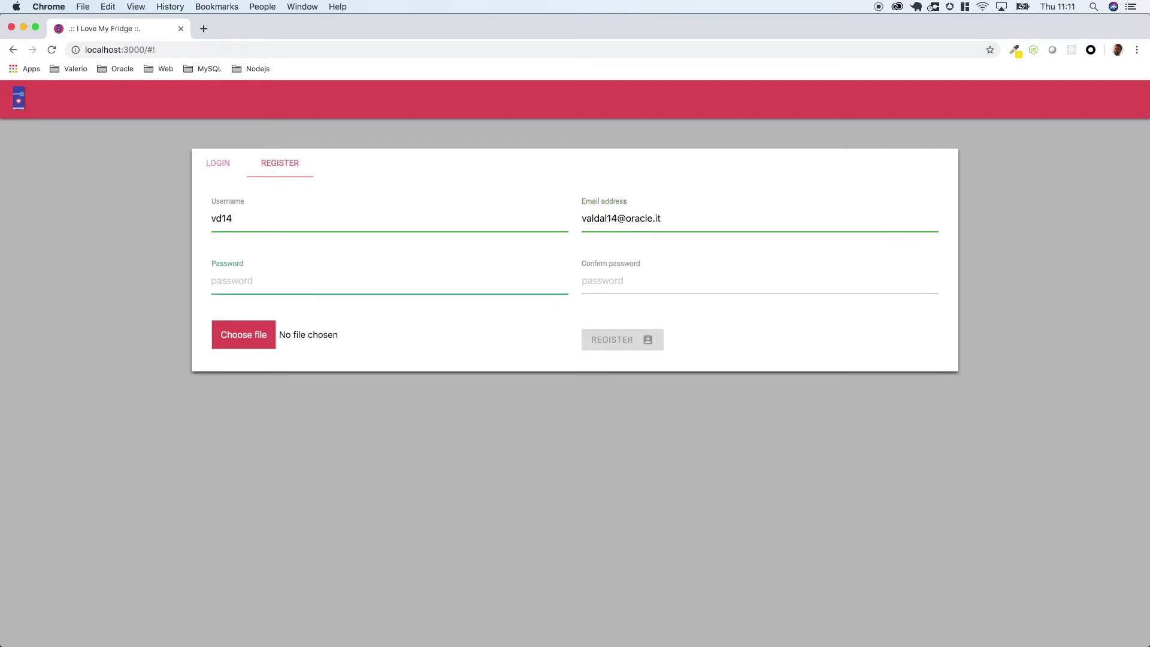
text(123456)
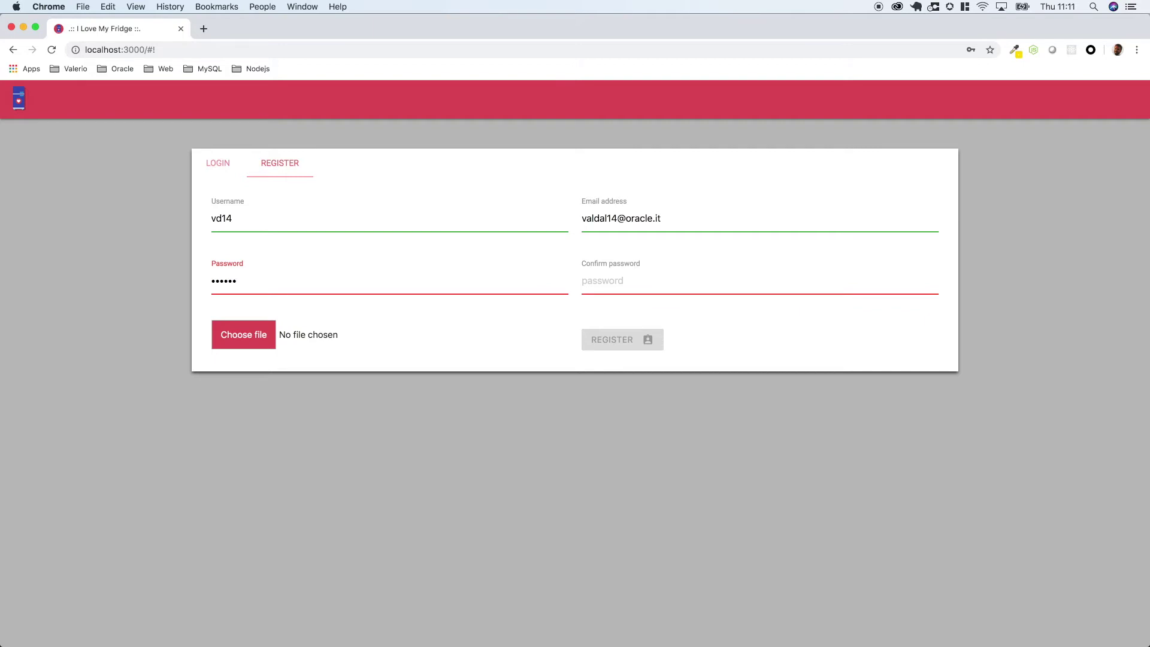
key(Tab)
text(123456)
- Attach wZbNONI9_400x400.jpg as the profile picture and preview the page as an iPhone X
click(251, 334)
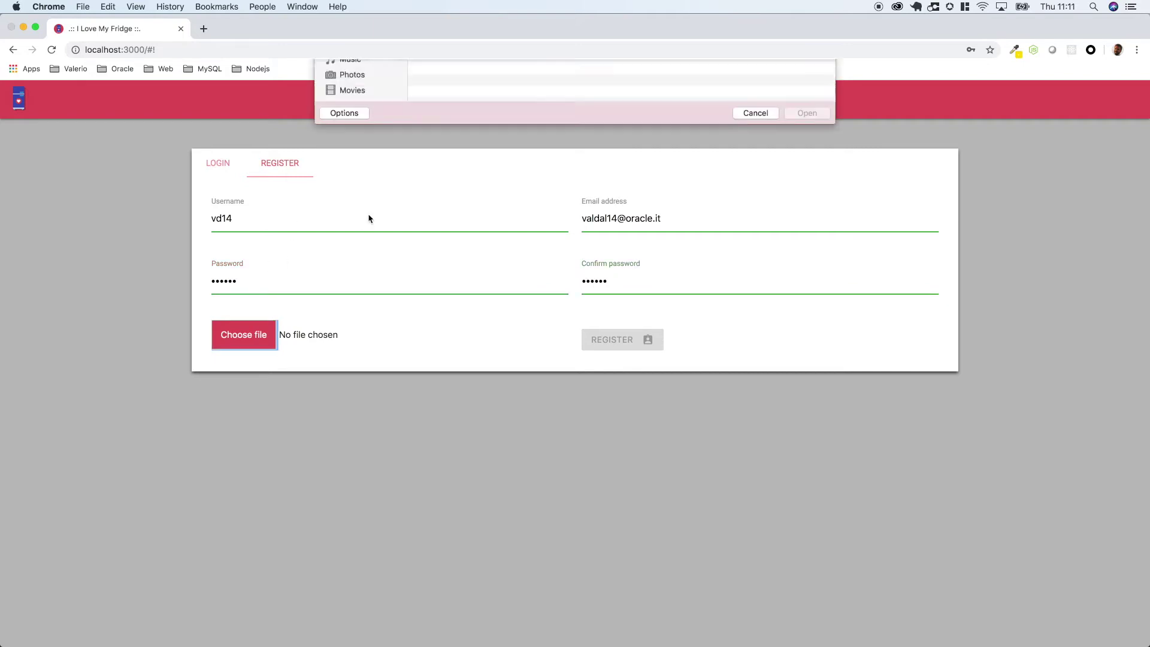
click(451, 127)
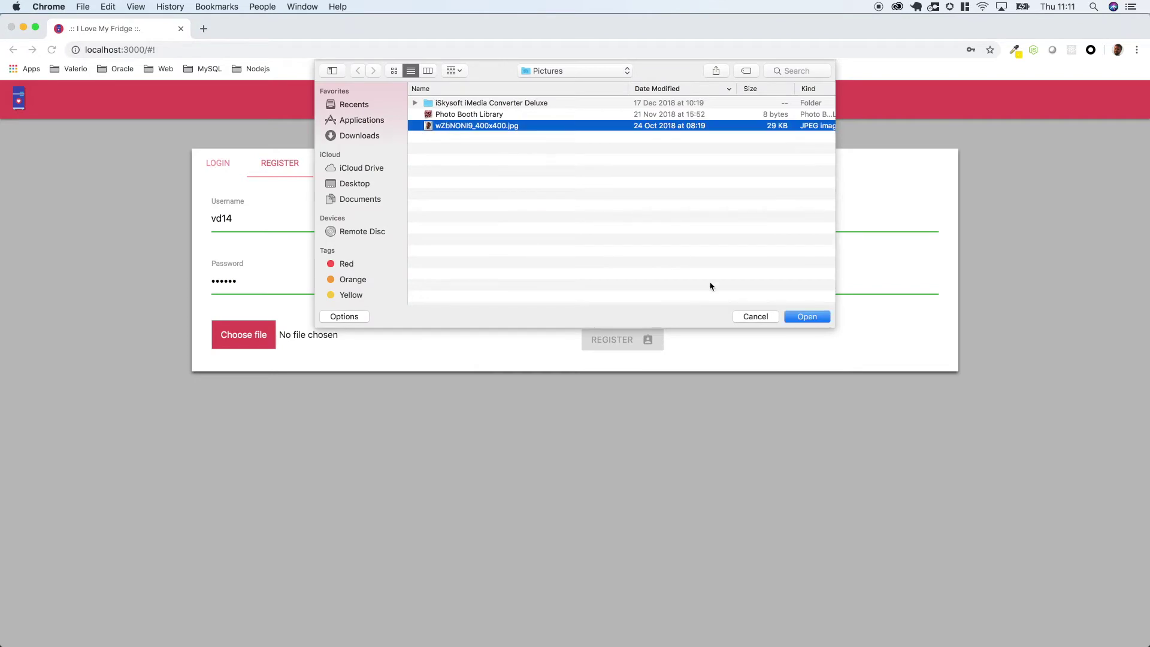
click(798, 318)
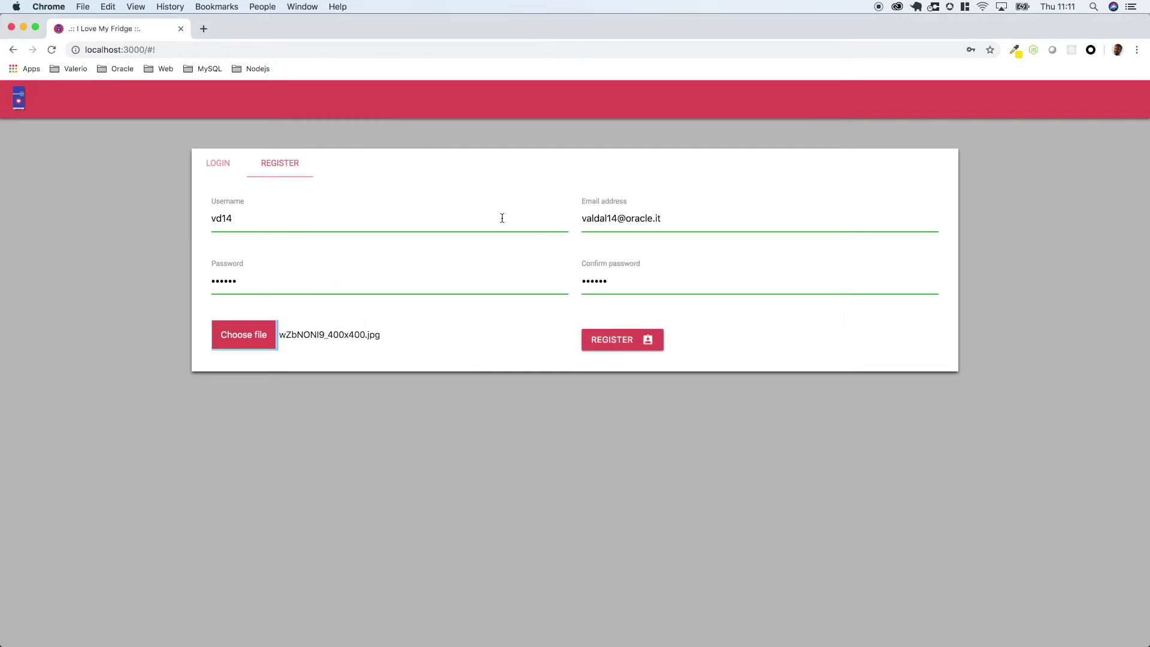
key(super+alt+i)
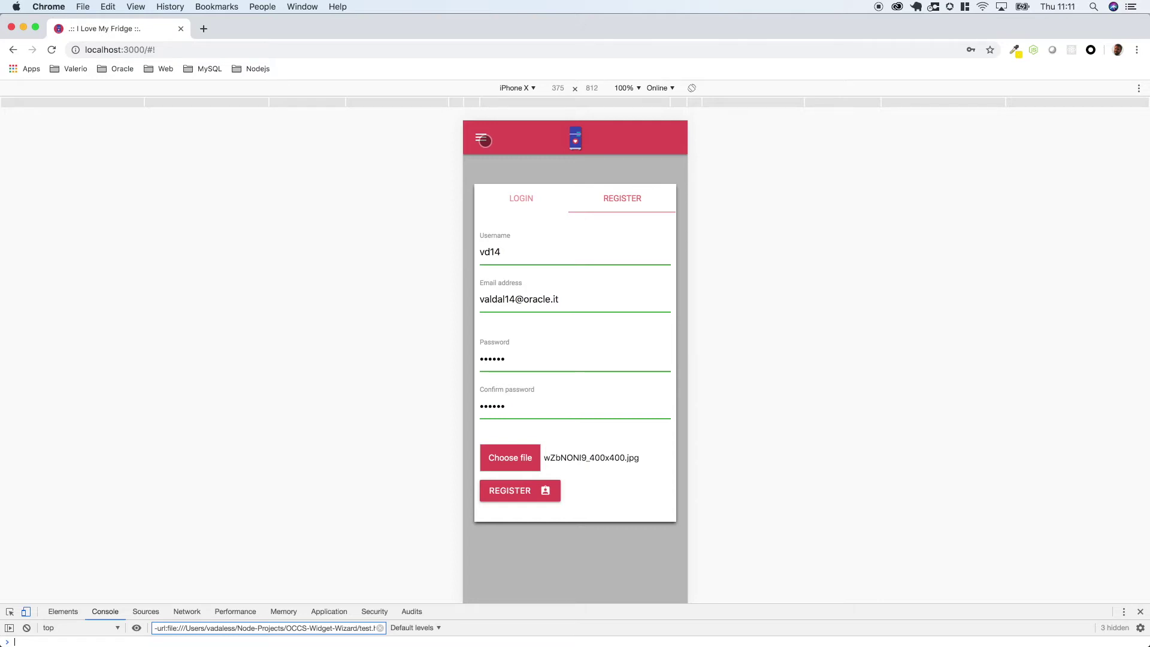
- Open and close the side drawer, then submit the registration to get the welcome token
click(484, 141)
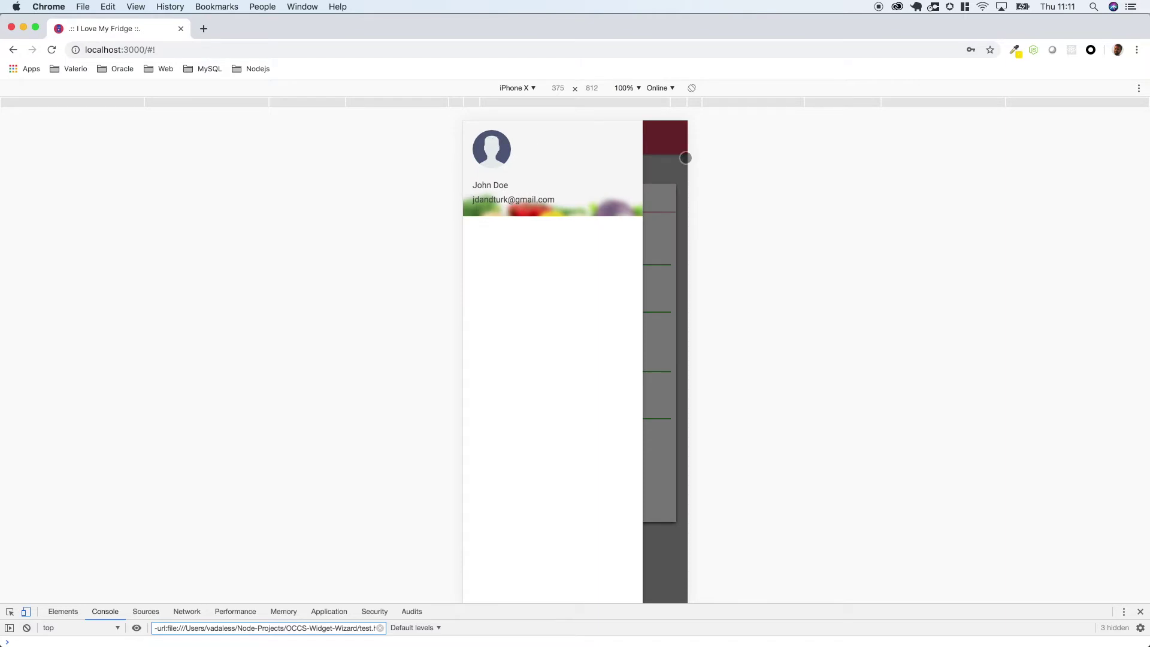
click(678, 144)
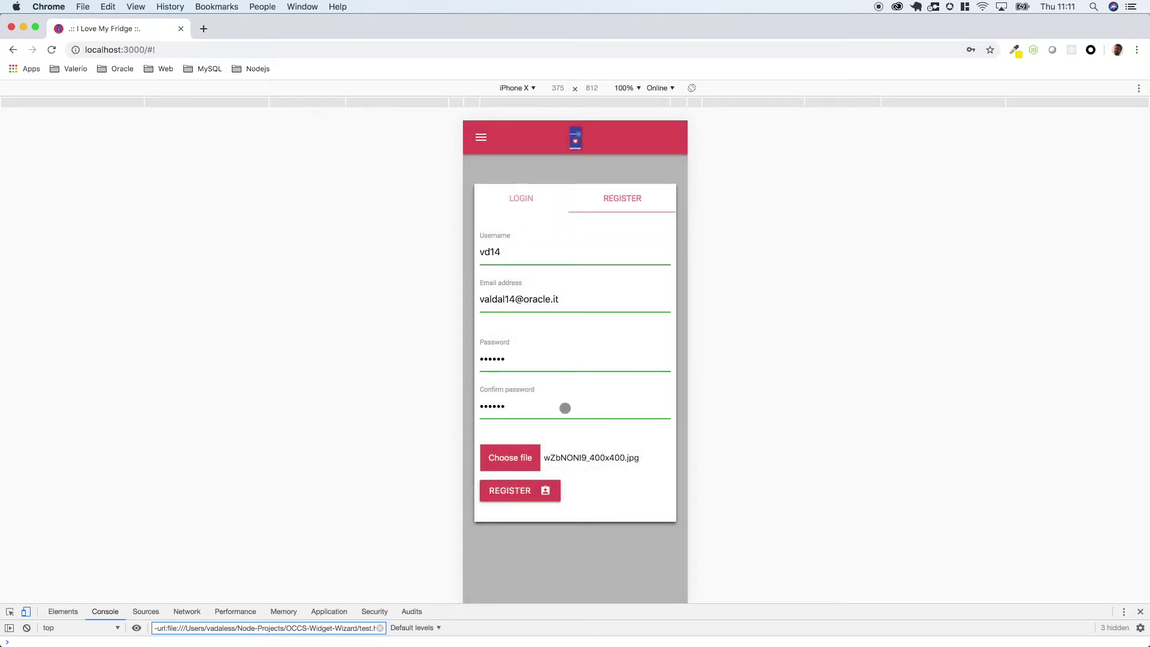
click(536, 490)
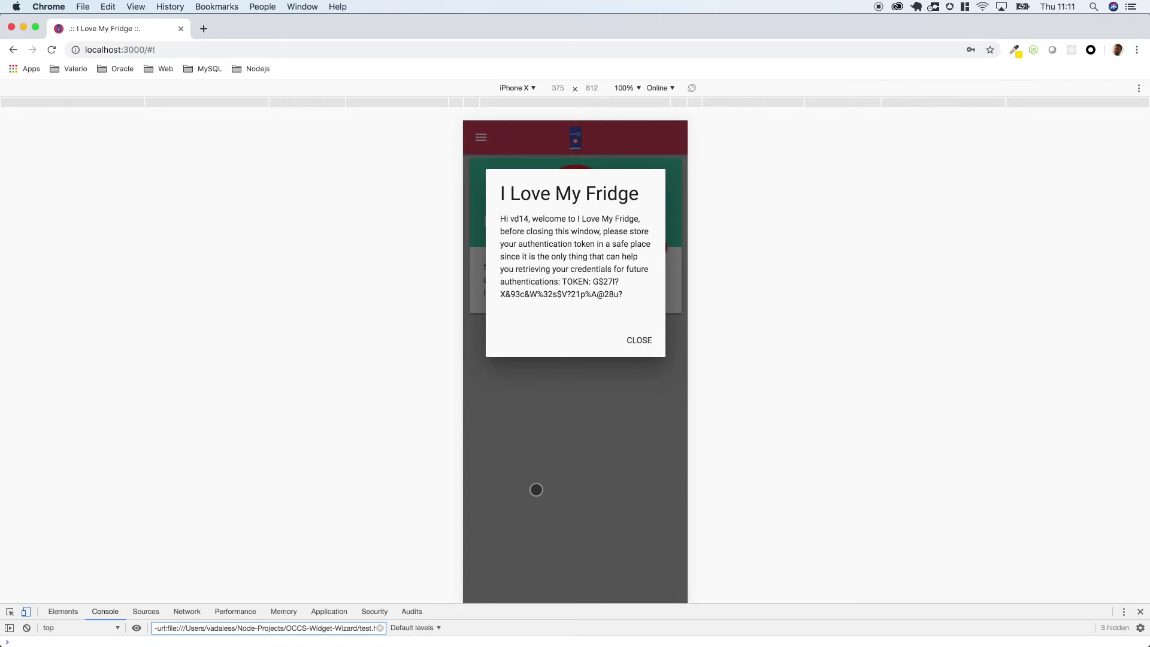
- Close the welcome dialog showing the authentication token
click(643, 337)
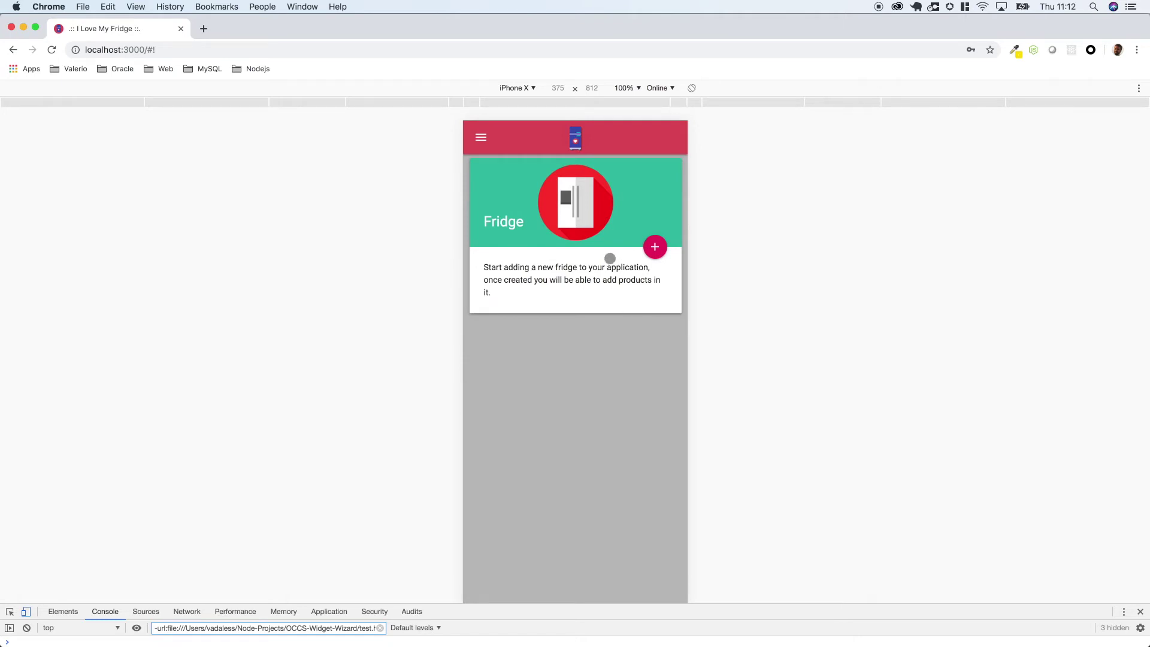
- Cancel the new-fridge dialog, then open the navigation drawer showing the profile picture
click(655, 247)
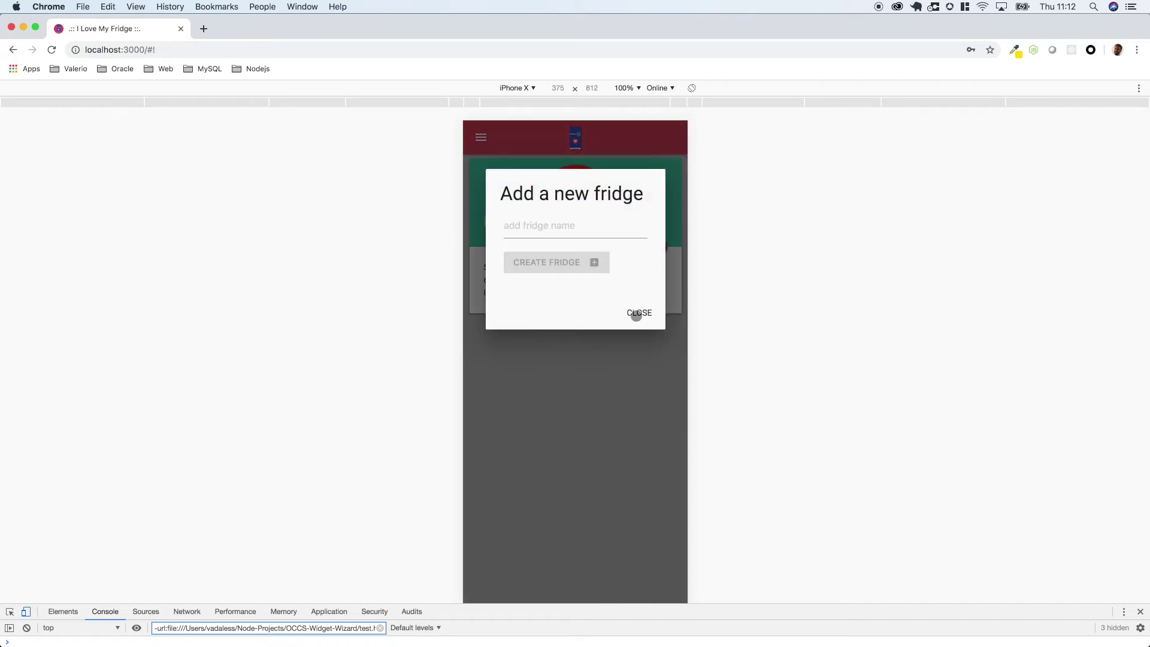
click(636, 314)
click(480, 137)
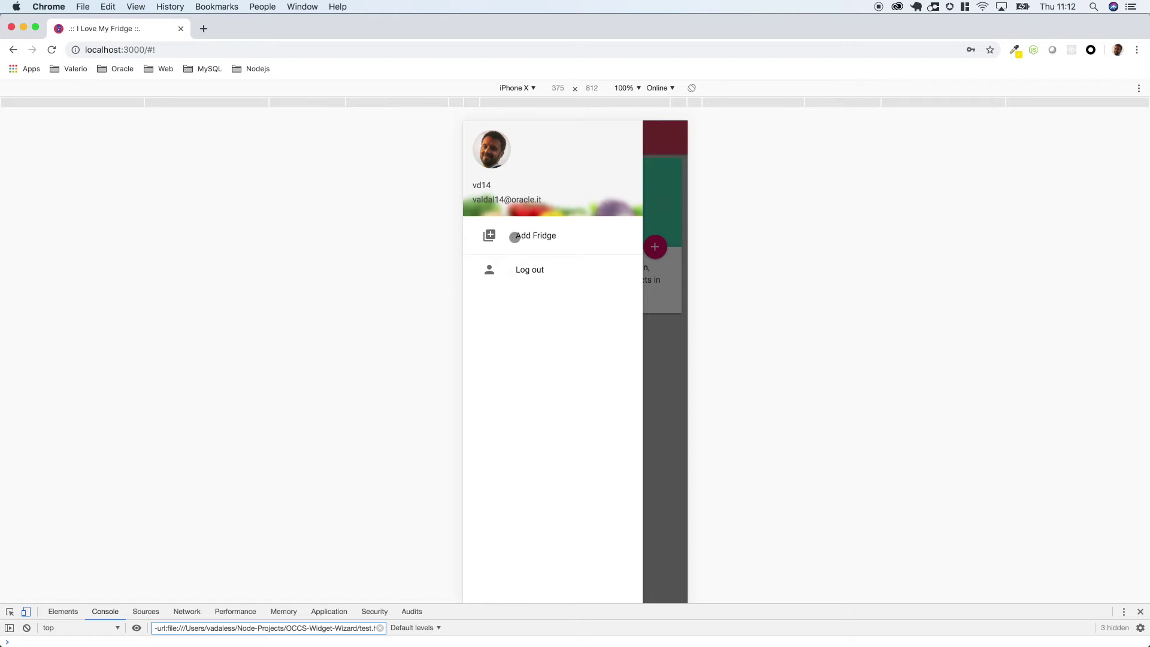
- Create a fridge named 'Kitchen Storage' via Add Fridge, then close the dialog and drawer
click(489, 235)
click(533, 233)
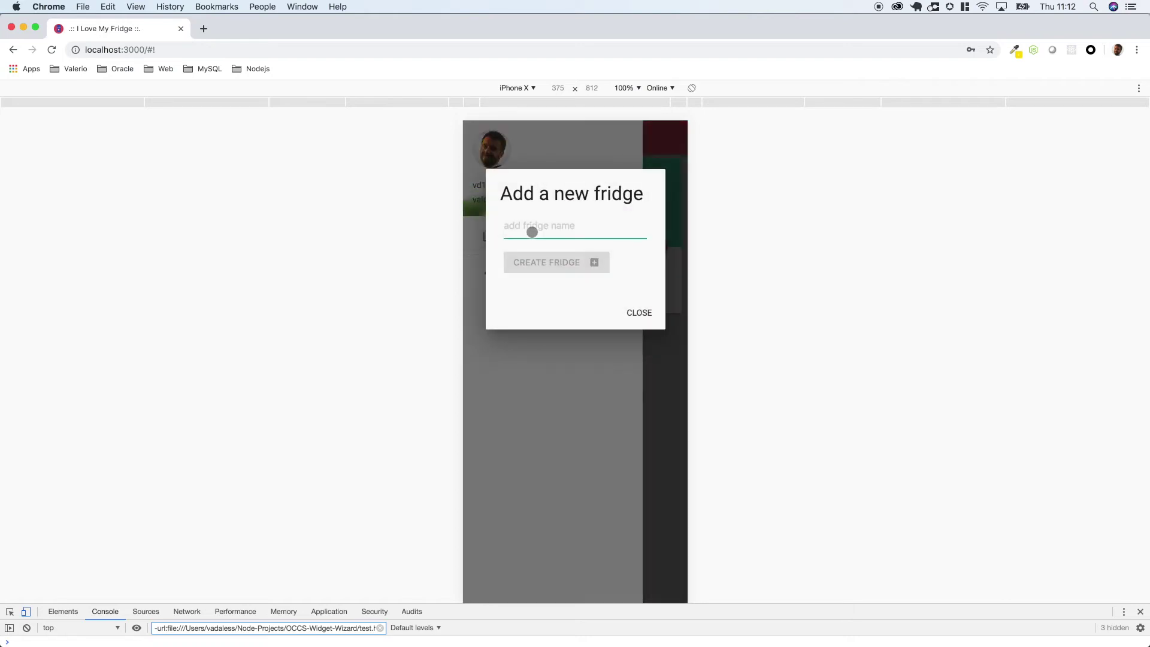
text(Kitch)
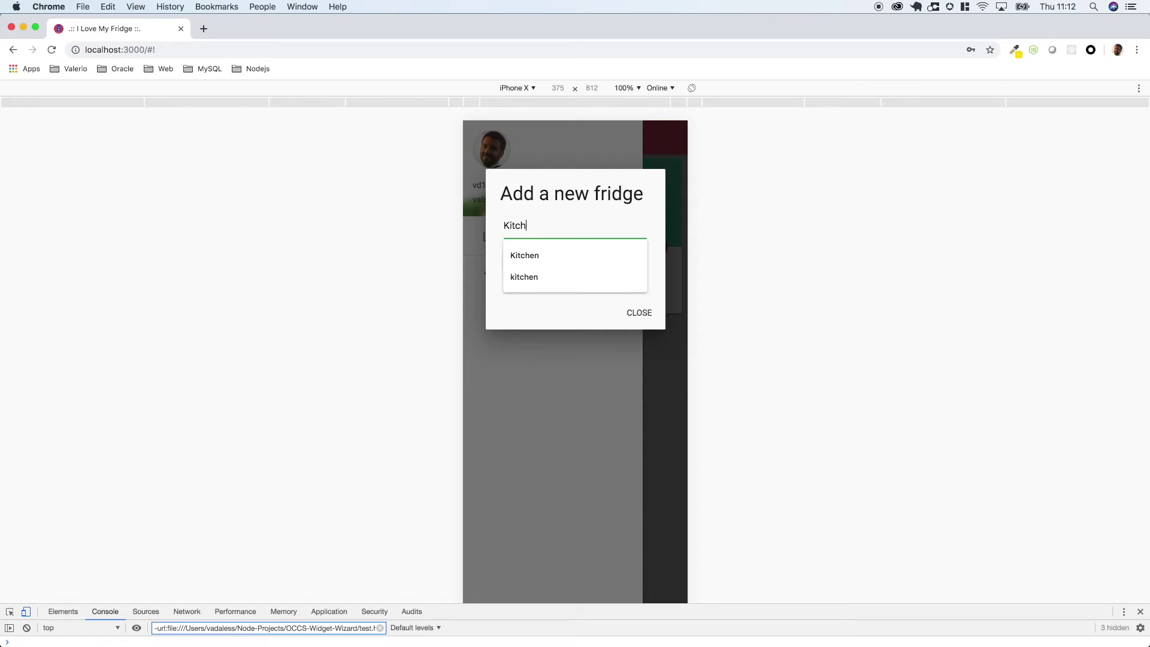
key(Down)
key(Return)
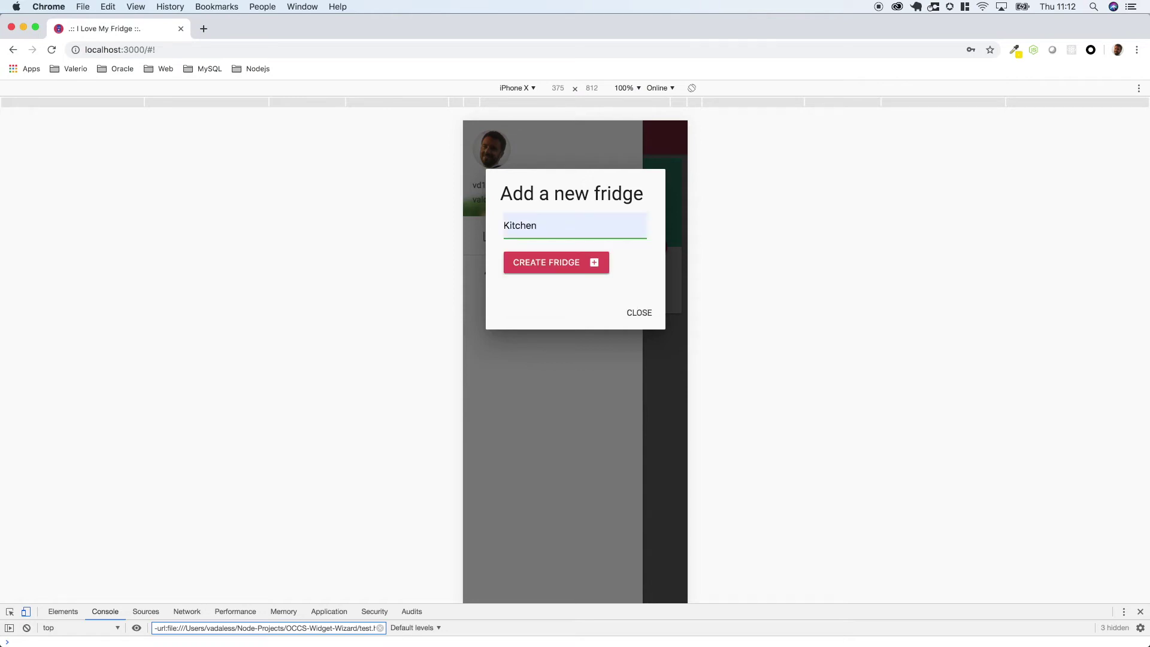
text(S)
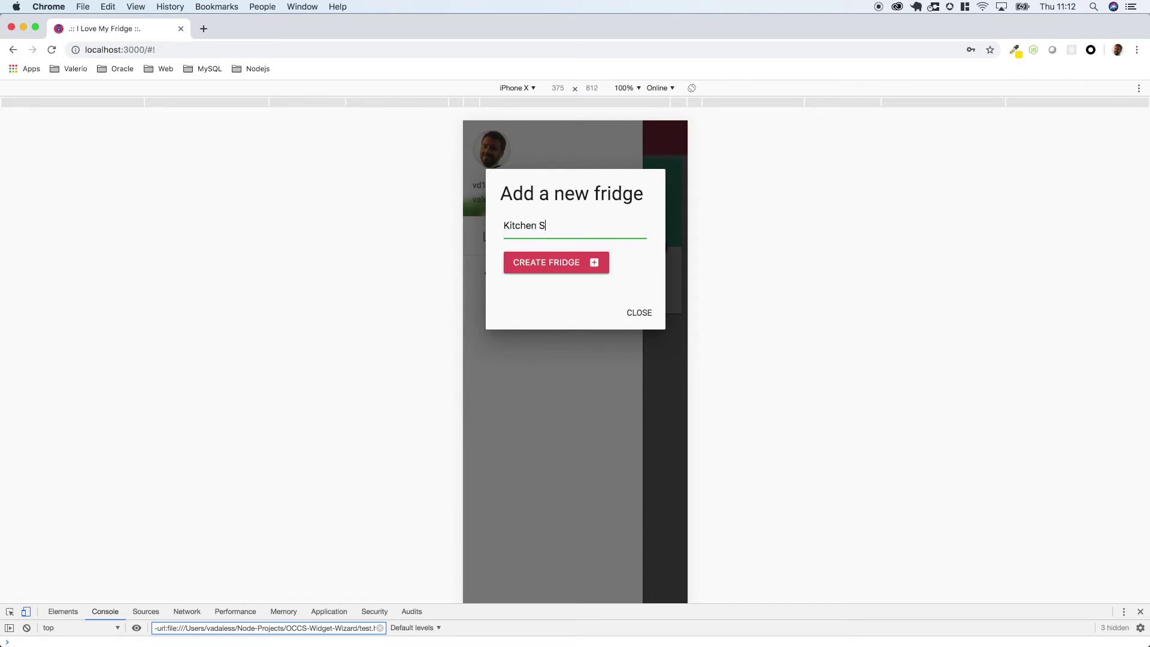
text(torage)
click(568, 264)
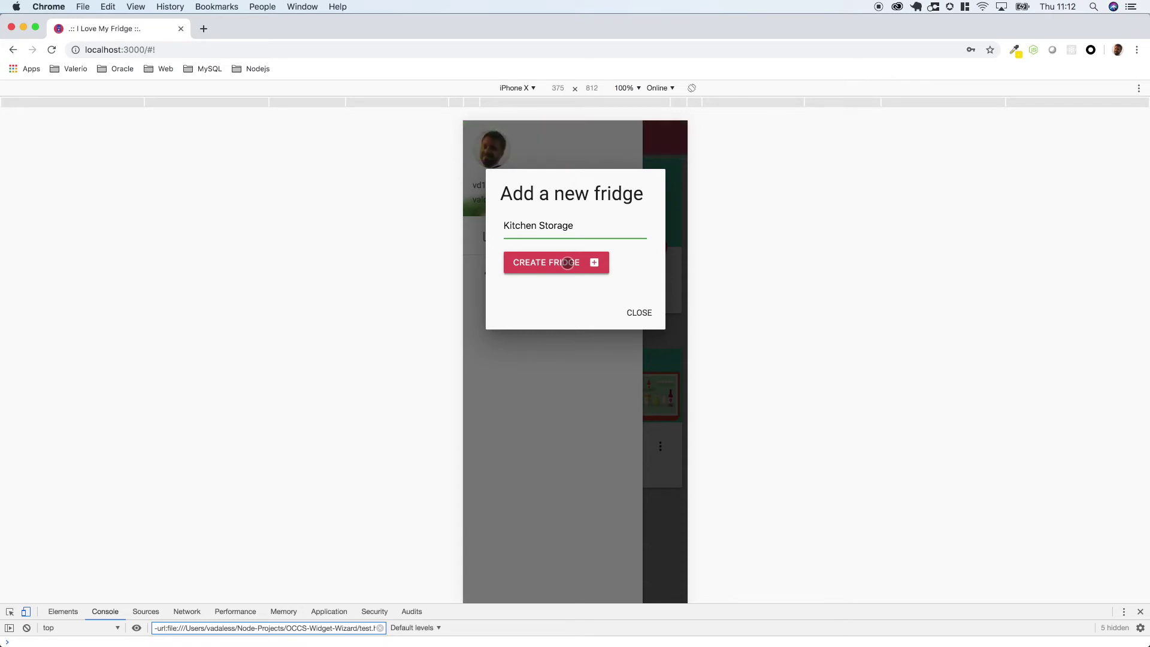
click(629, 311)
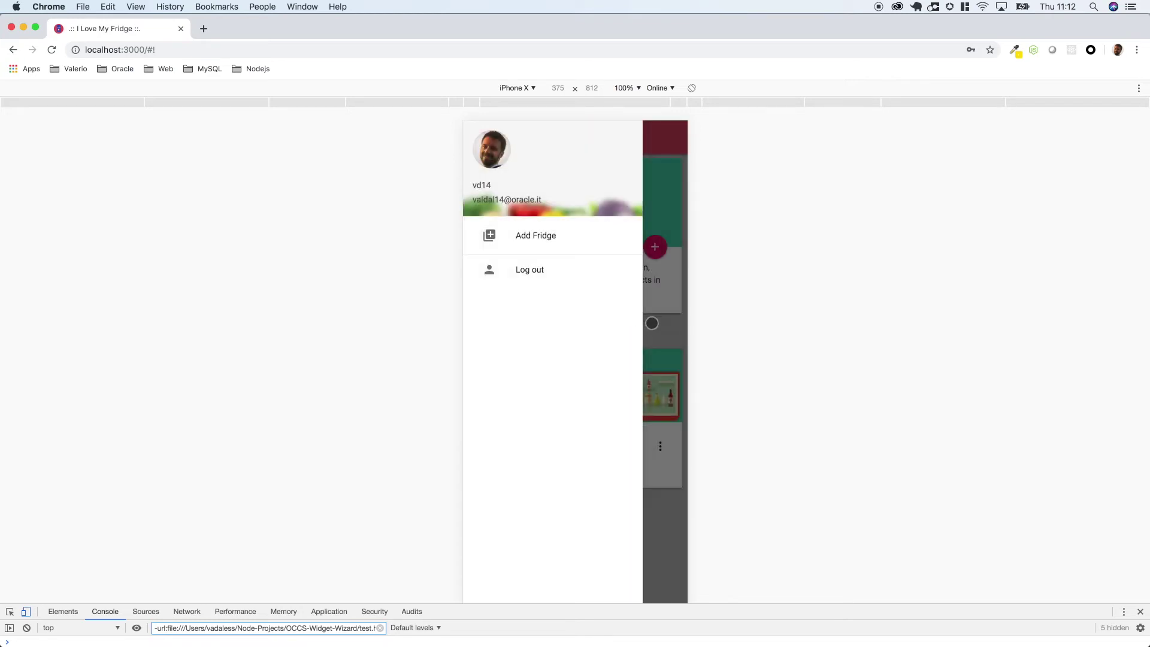
click(657, 324)
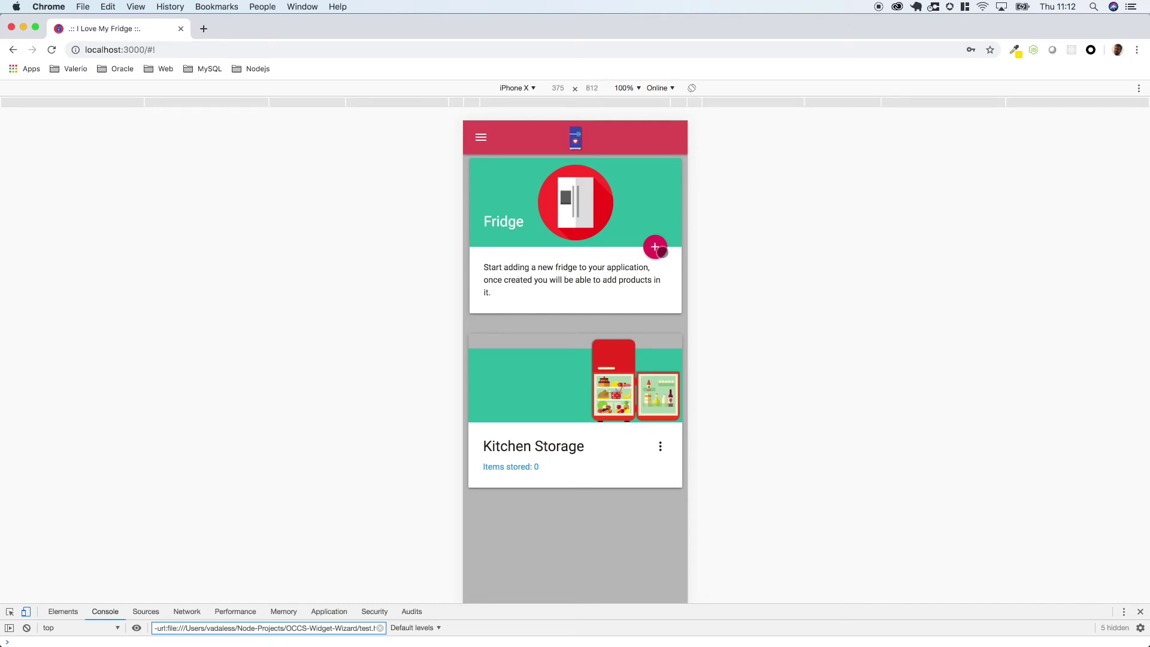
- Add a second fridge named 'Storage Freezer' and close the dialog
click(658, 249)
click(583, 233)
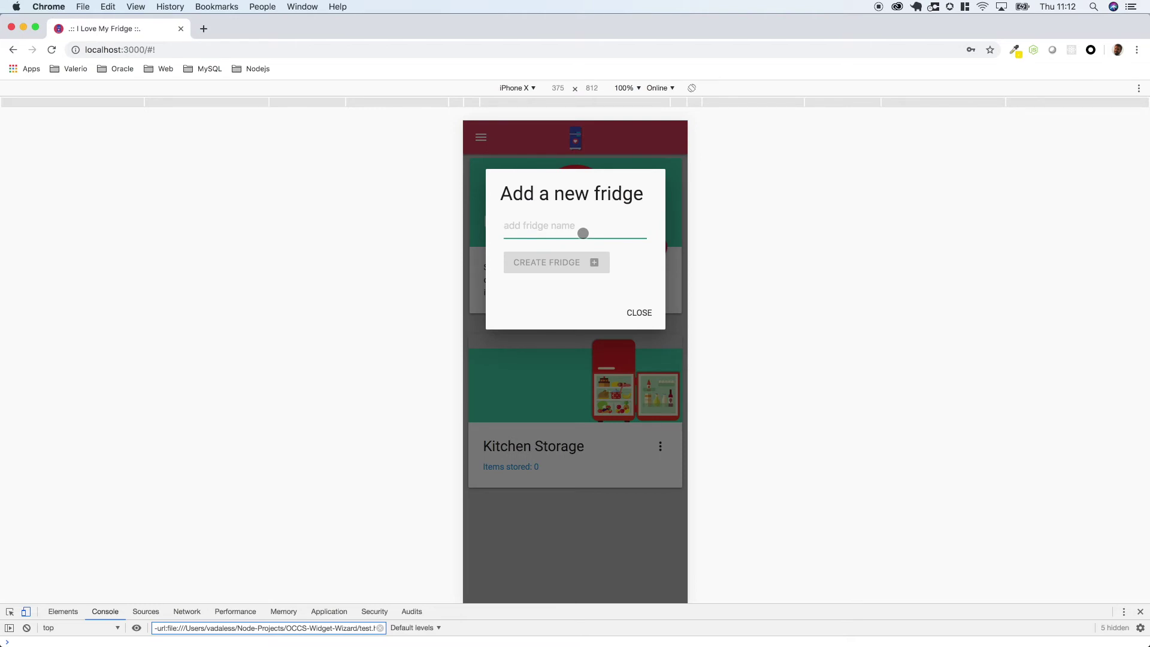
text(Storage)
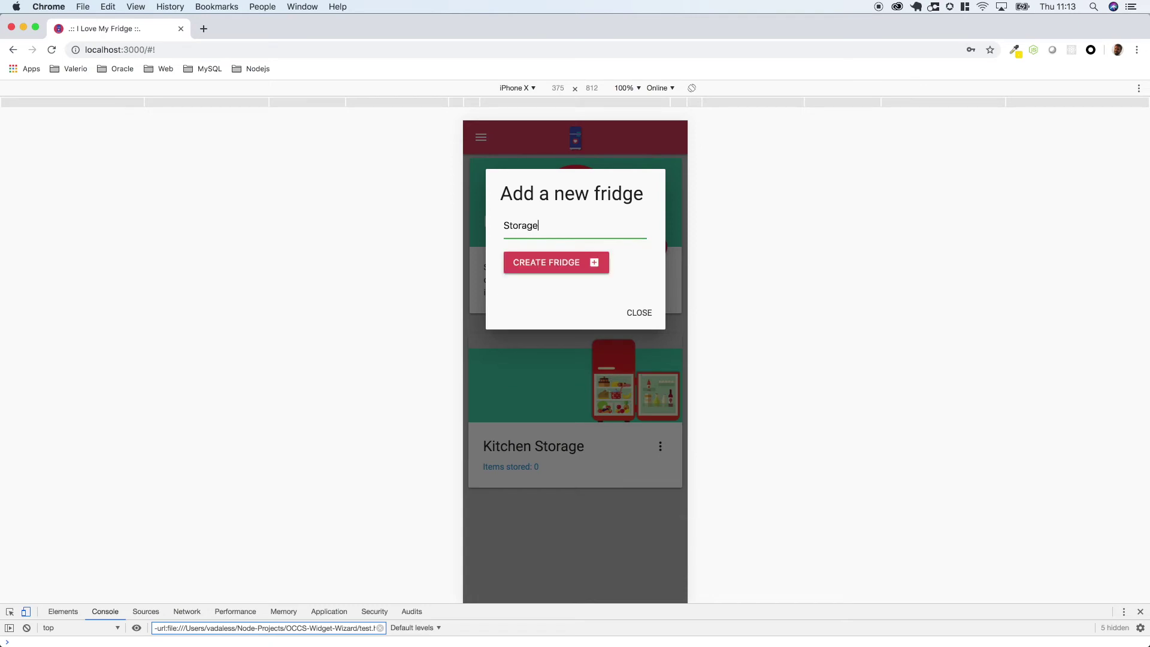
text( Freezer)
click(589, 261)
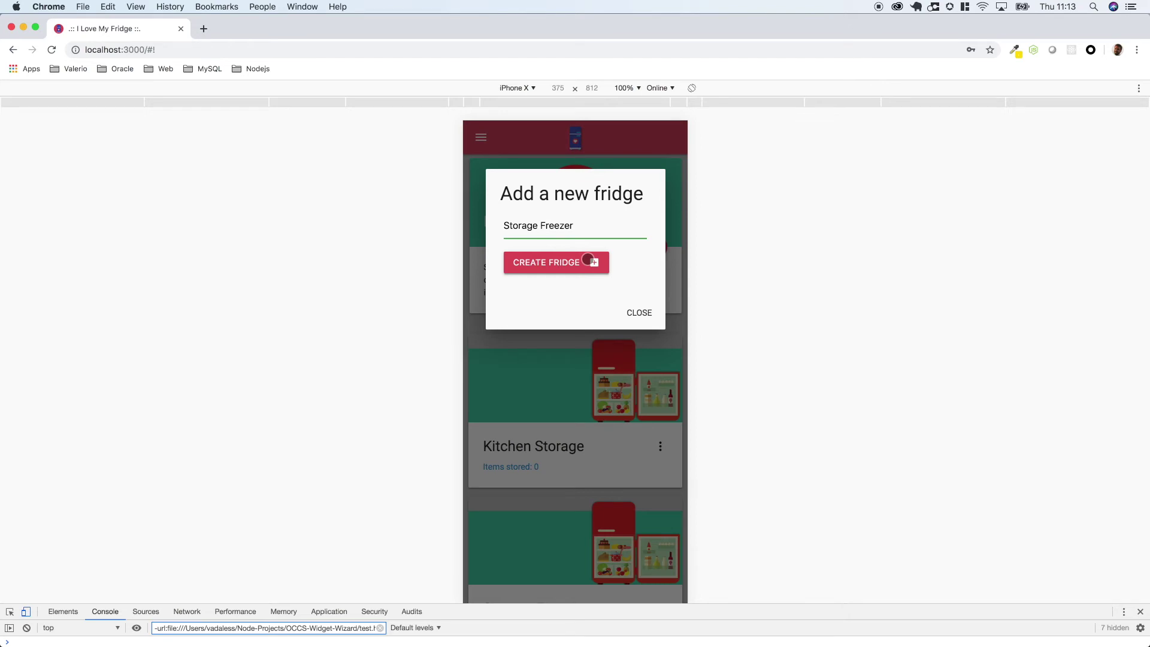
click(637, 313)
scroll(550, 588, down, 1)
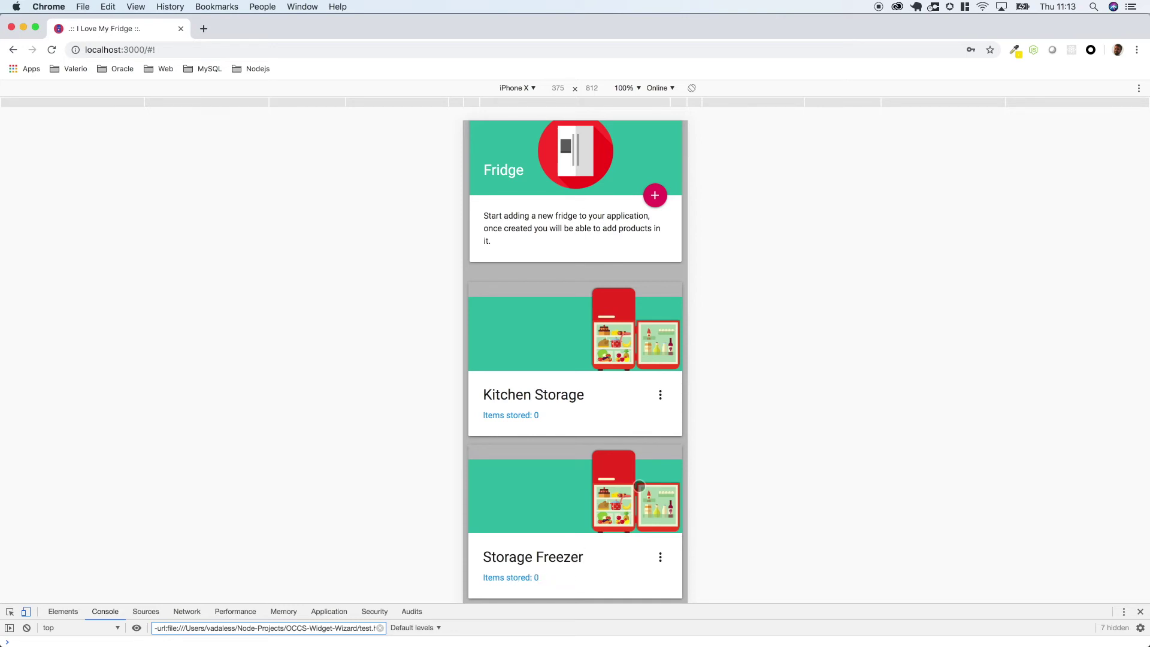
- Add Milk with expiry date 27 April 2019 in Kitchen Storage's product form
click(661, 396)
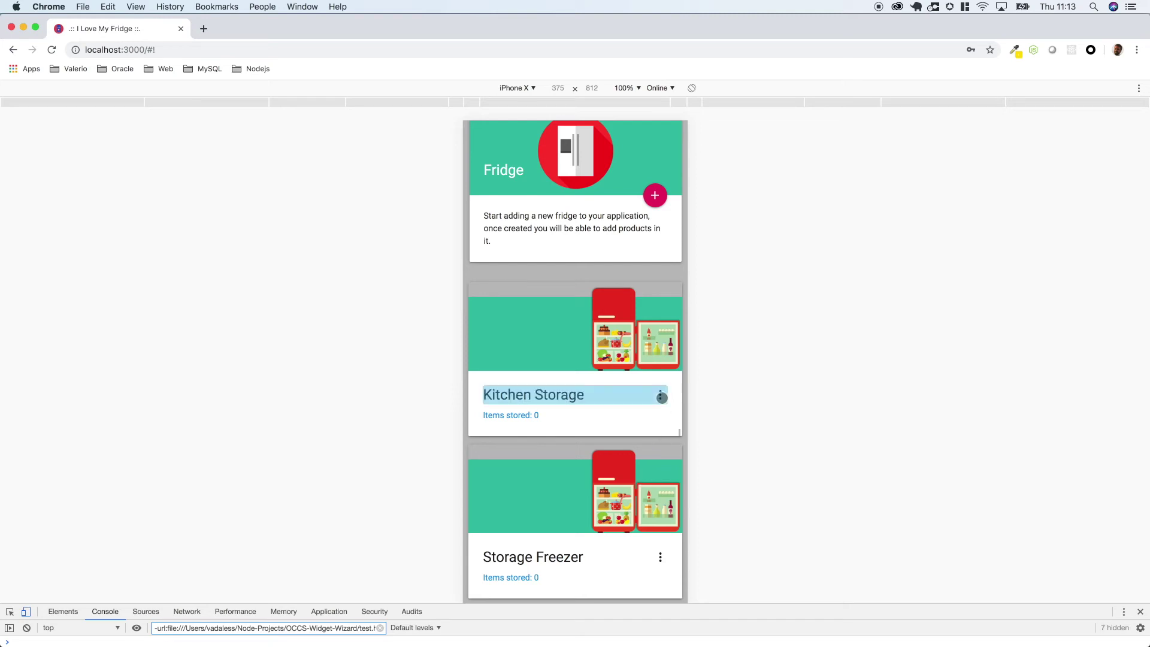
scroll(619, 357, down, 2)
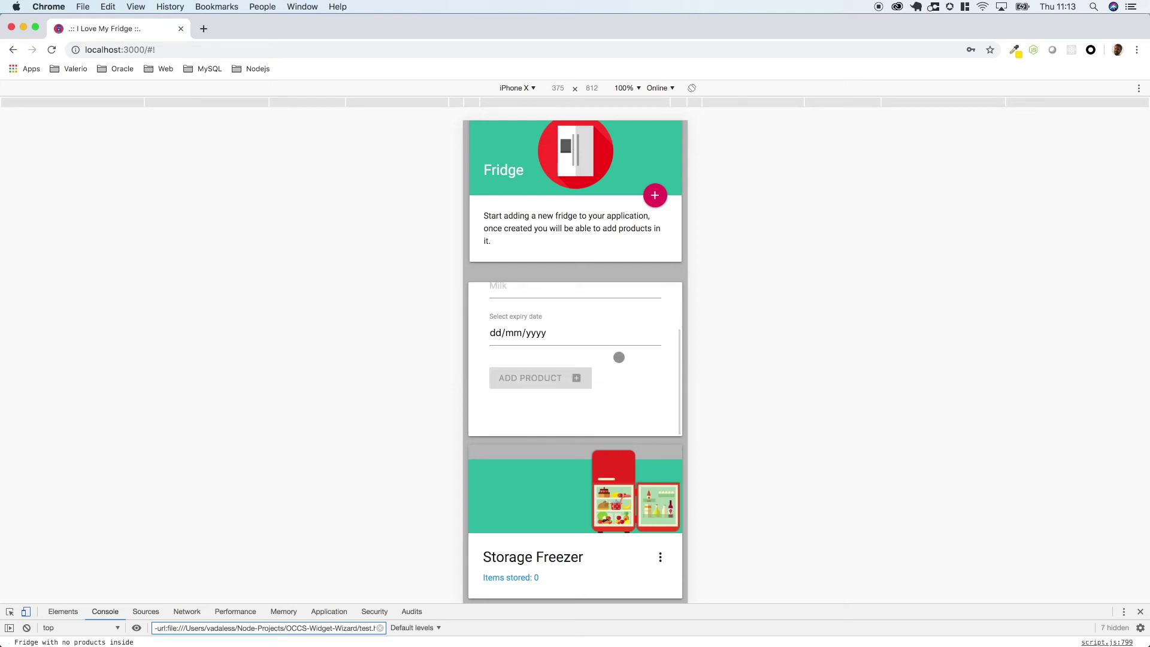
scroll(619, 357, up, 2)
scroll(619, 357, down, 2)
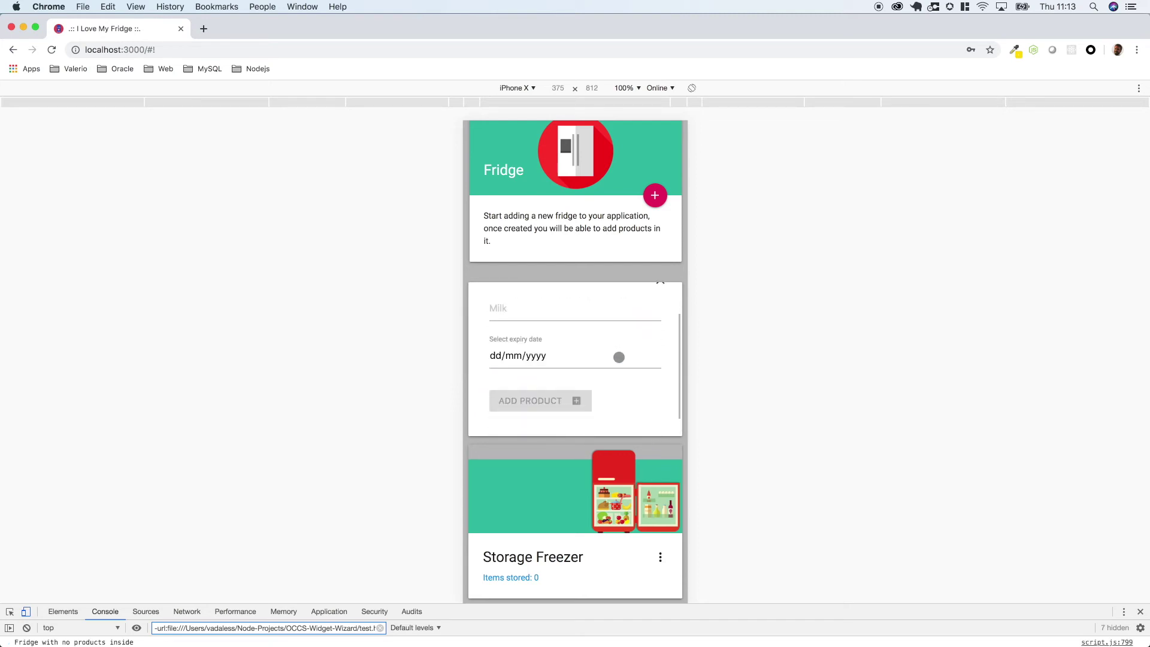
click(537, 320)
text(Milk)
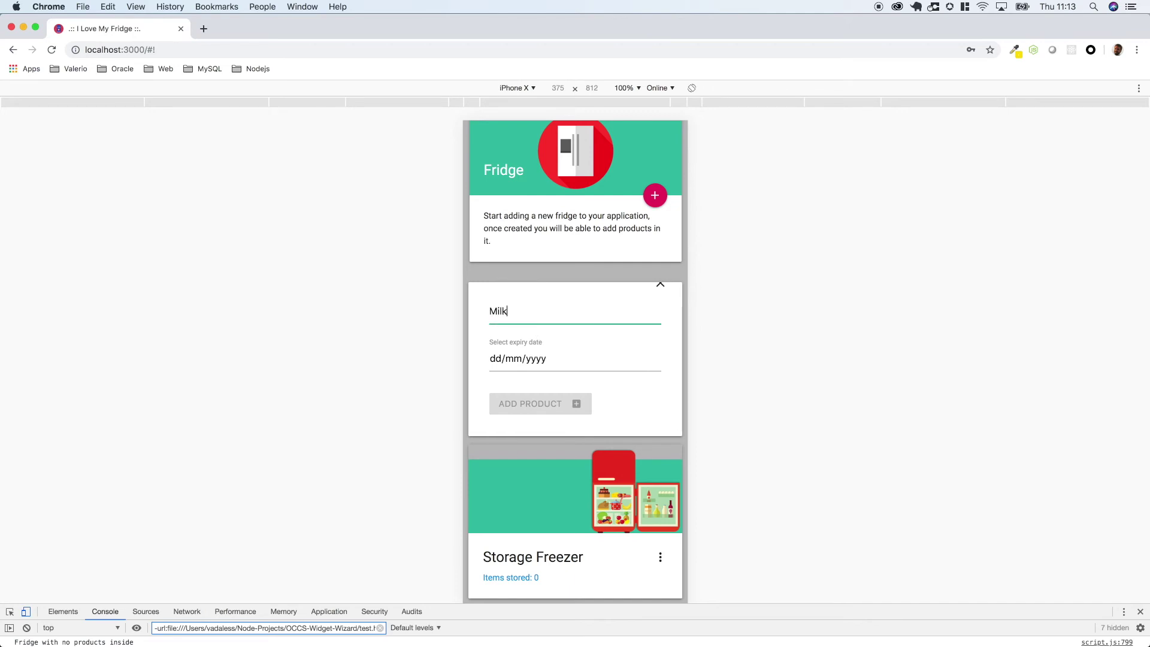
click(571, 358)
click(655, 358)
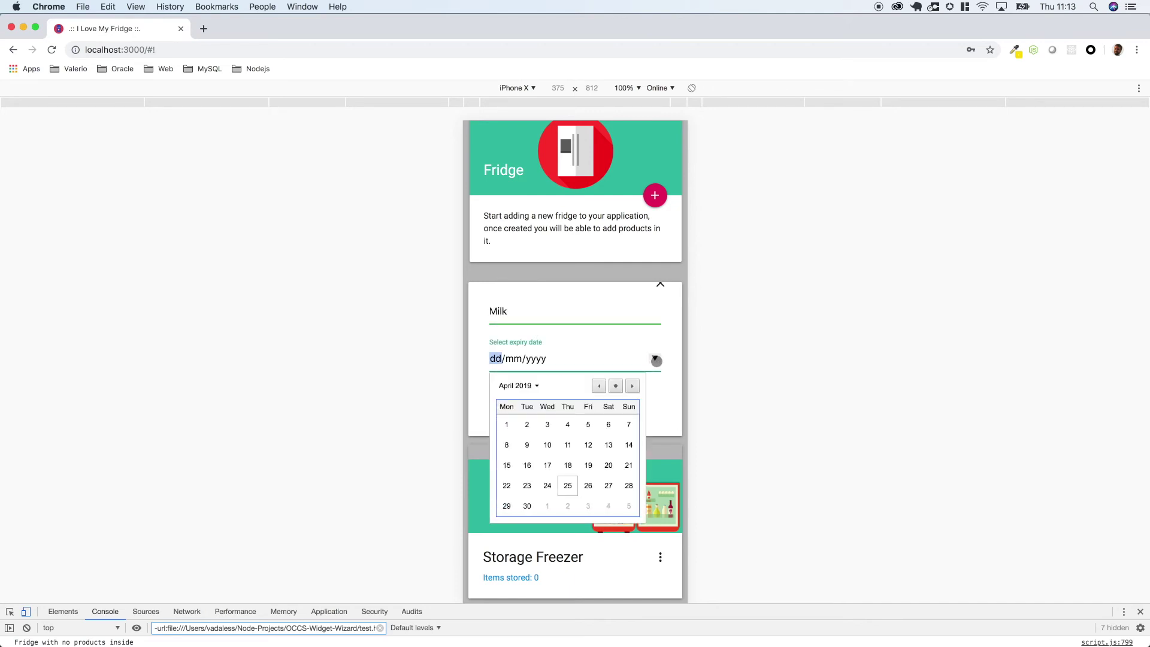
click(608, 485)
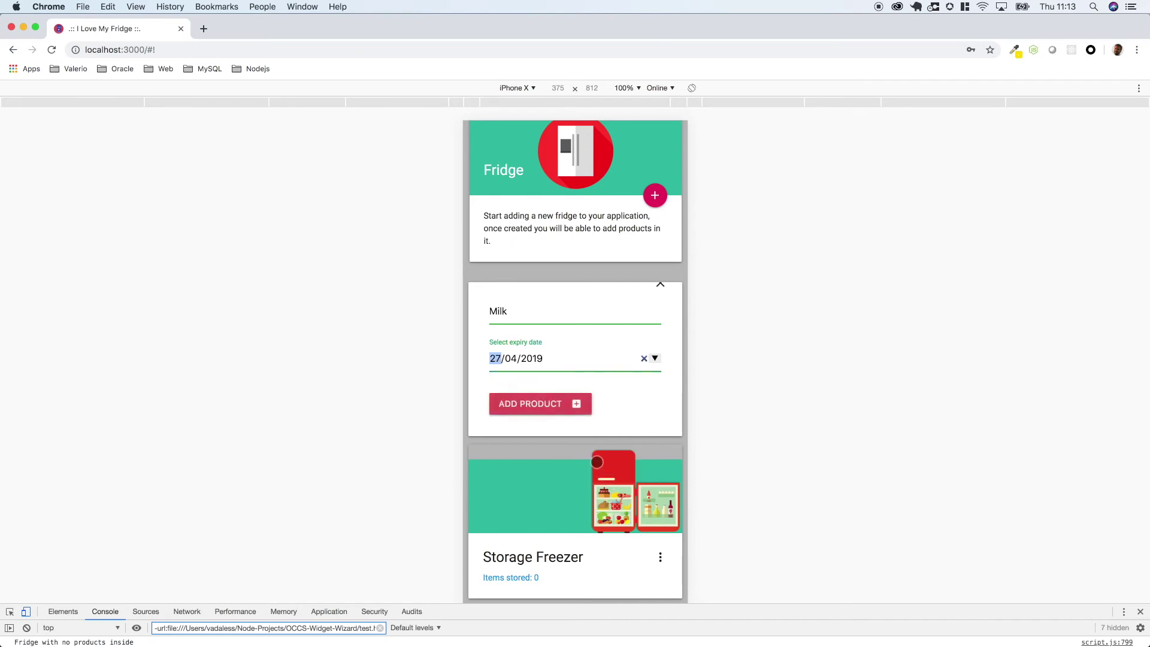
click(561, 410)
- Close the Kitchen Storage product form
scroll(661, 424, down, 2)
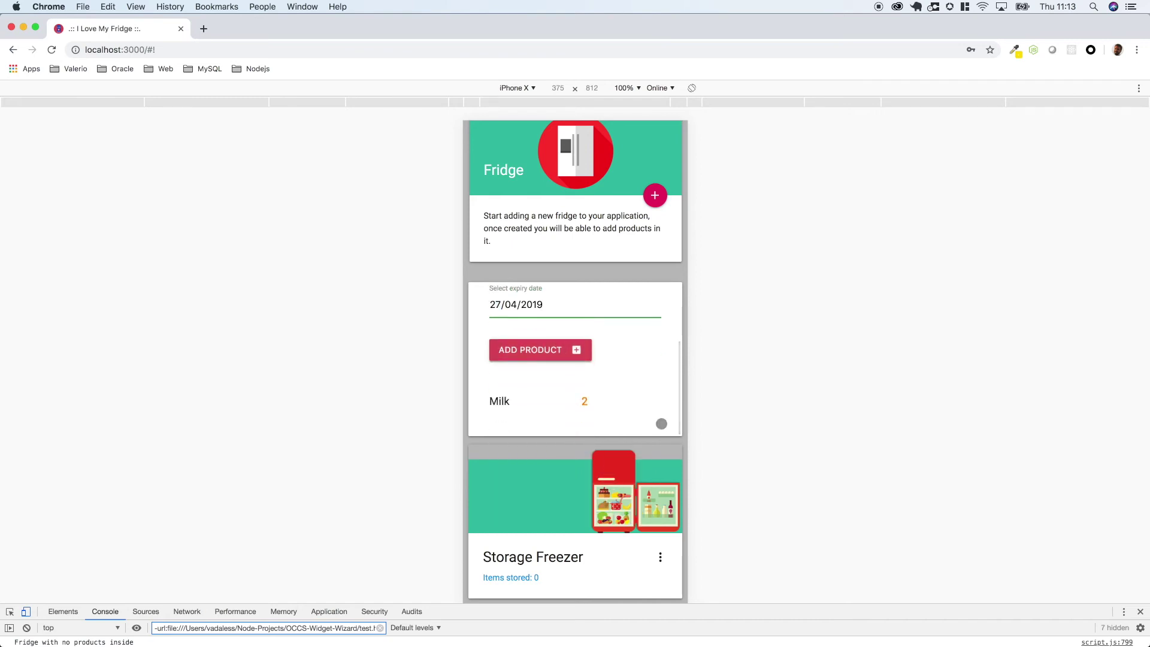
scroll(661, 424, up, 3)
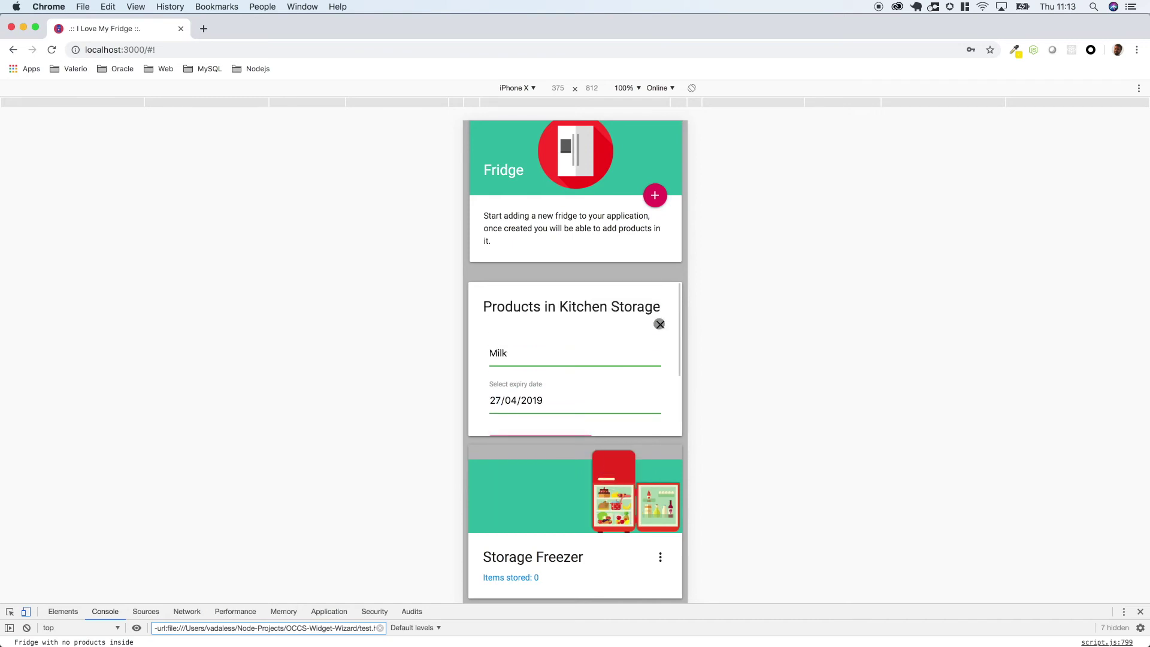
triple_click(658, 326)
click(659, 330)
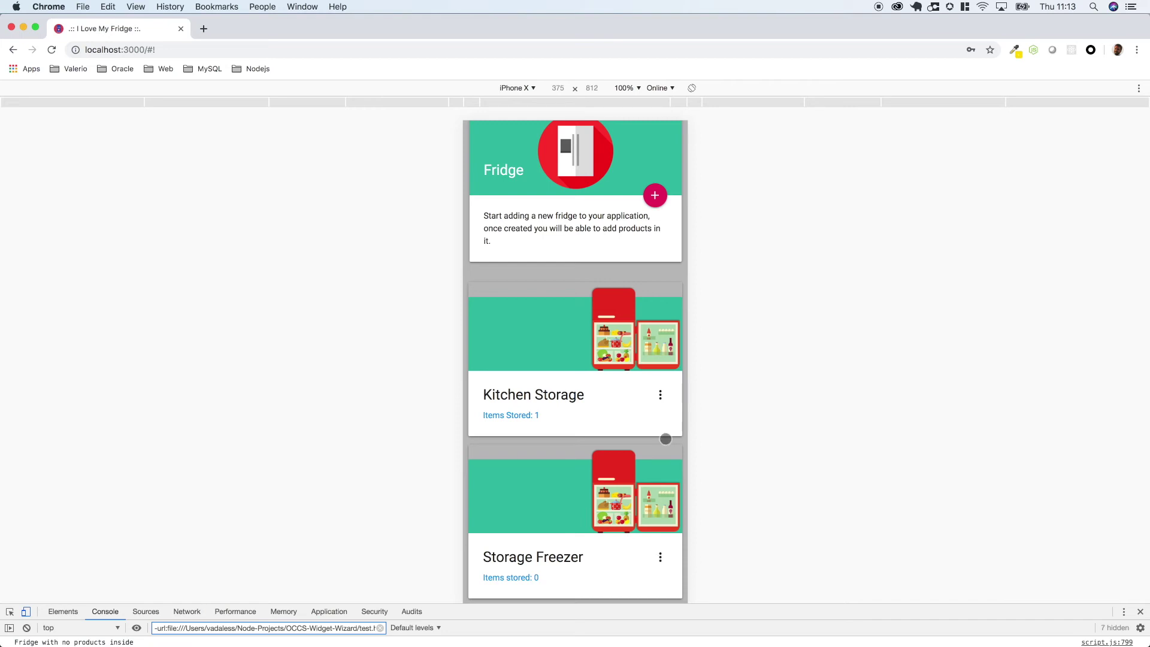
- Add Cheese with expiry date 6 June 2019 in Storage Freezer's product form
click(661, 556)
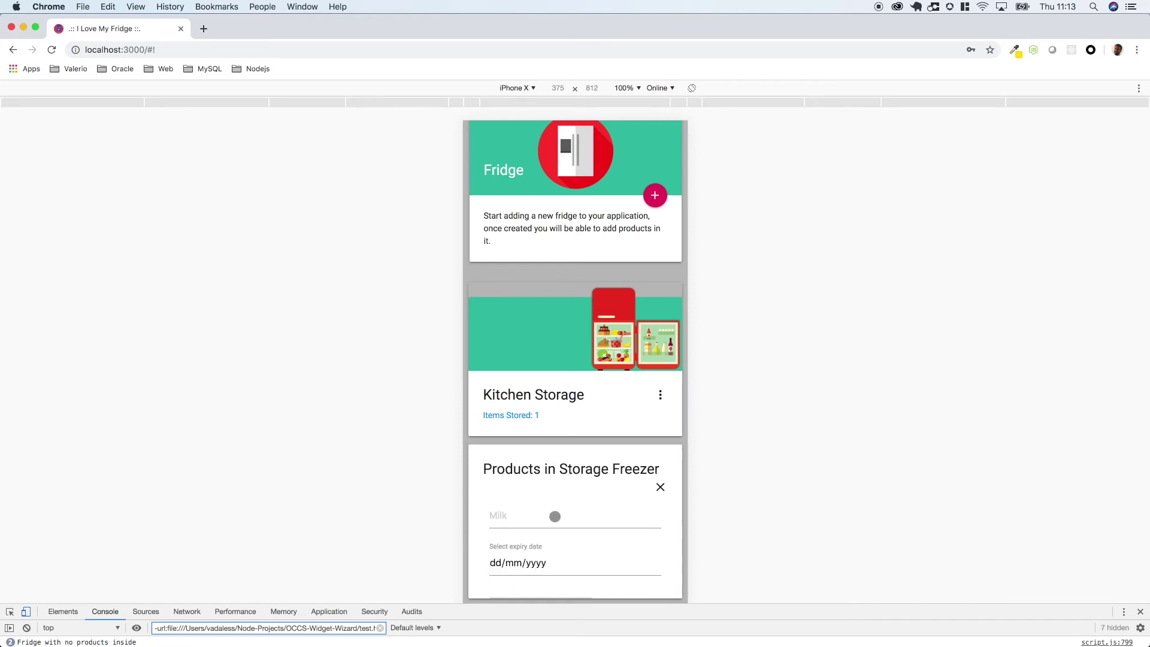
click(555, 516)
text(Cheese)
click(596, 565)
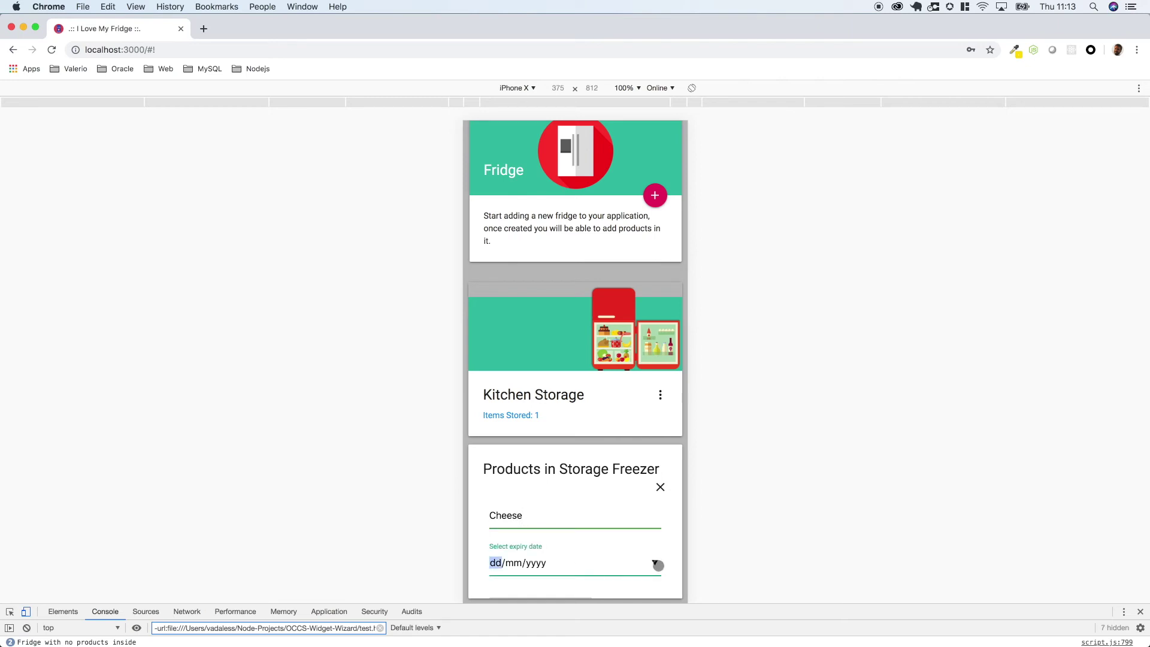
click(654, 562)
click(632, 413)
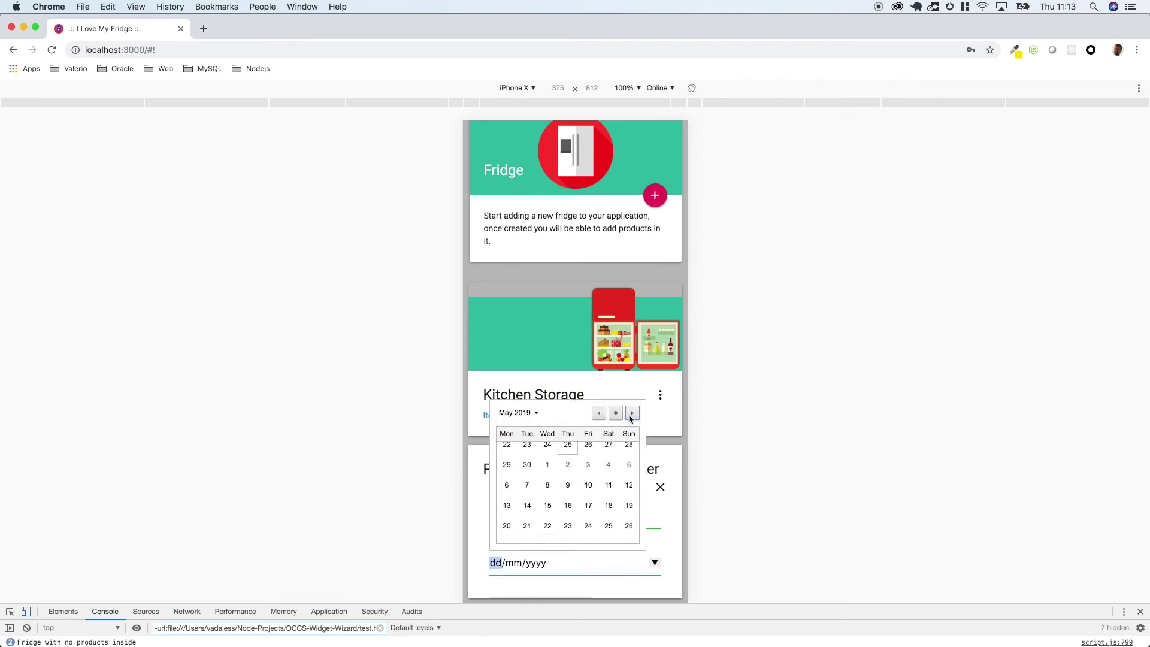
click(632, 413)
click(568, 495)
scroll(569, 510, down, 3)
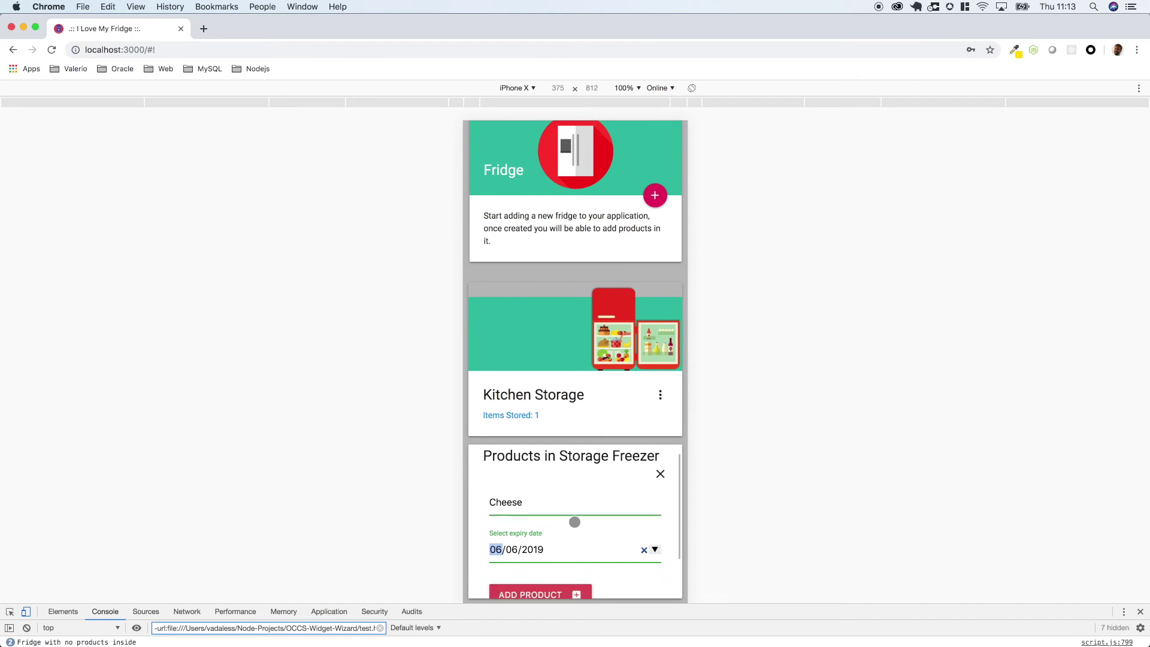
click(552, 541)
scroll(601, 537, down, 1)
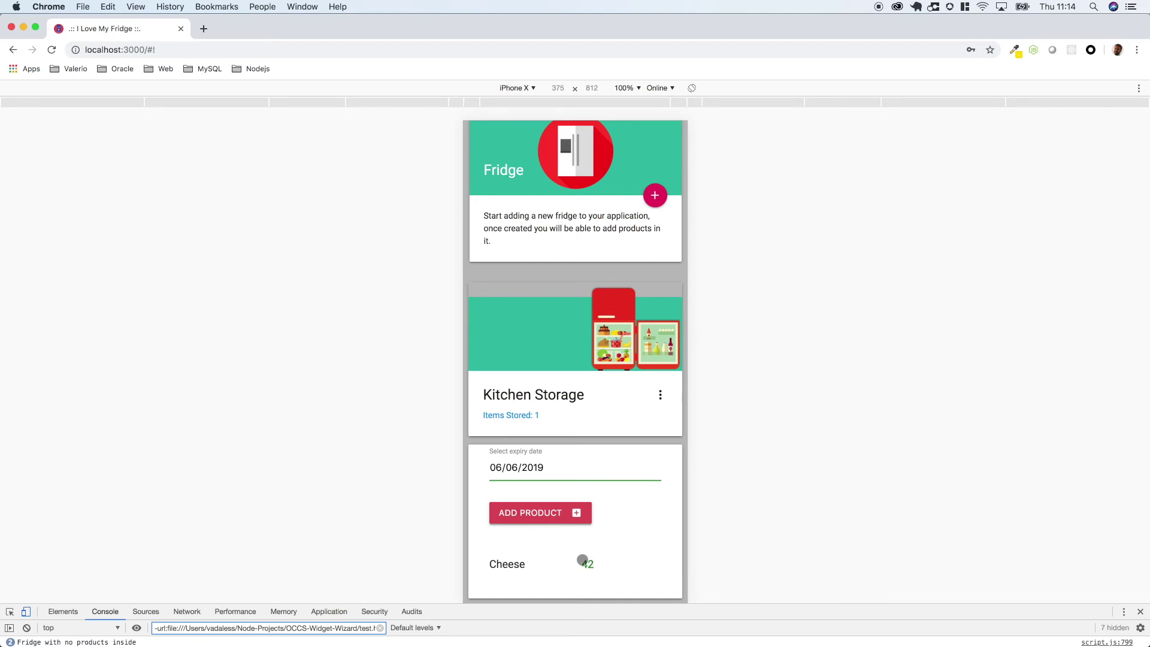
- Open the Kitchen Storage and Storage Freezer product lists showing Milk and Cheese
click(661, 397)
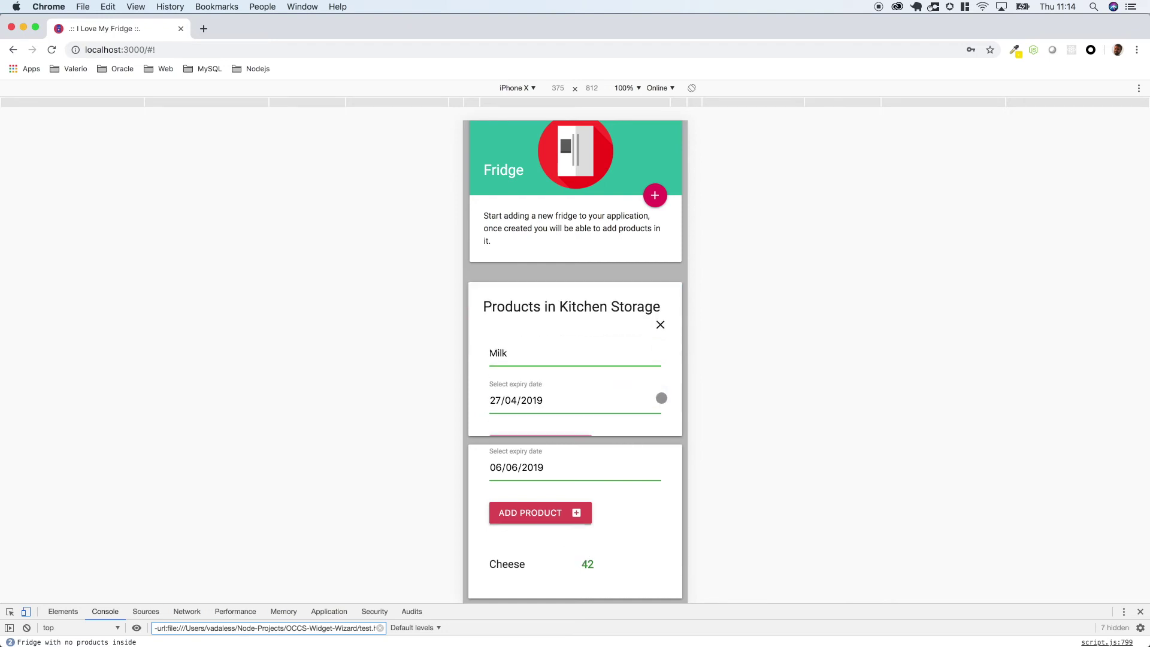
scroll(657, 397, down, 3)
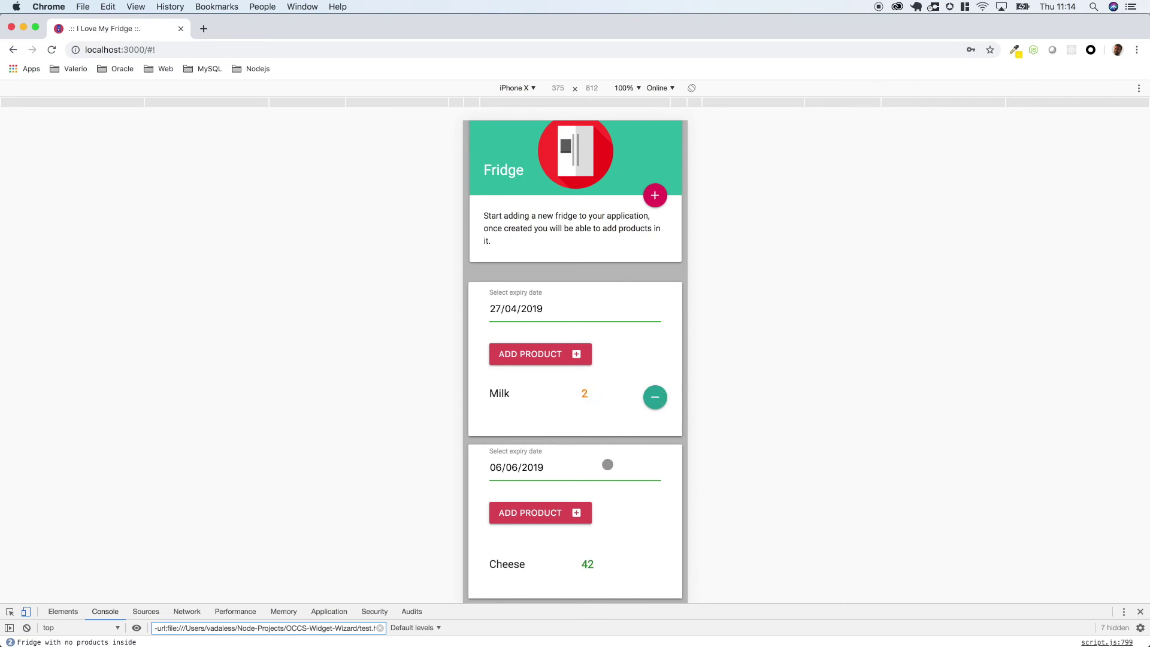
scroll(606, 465, up, 3)
click(659, 489)
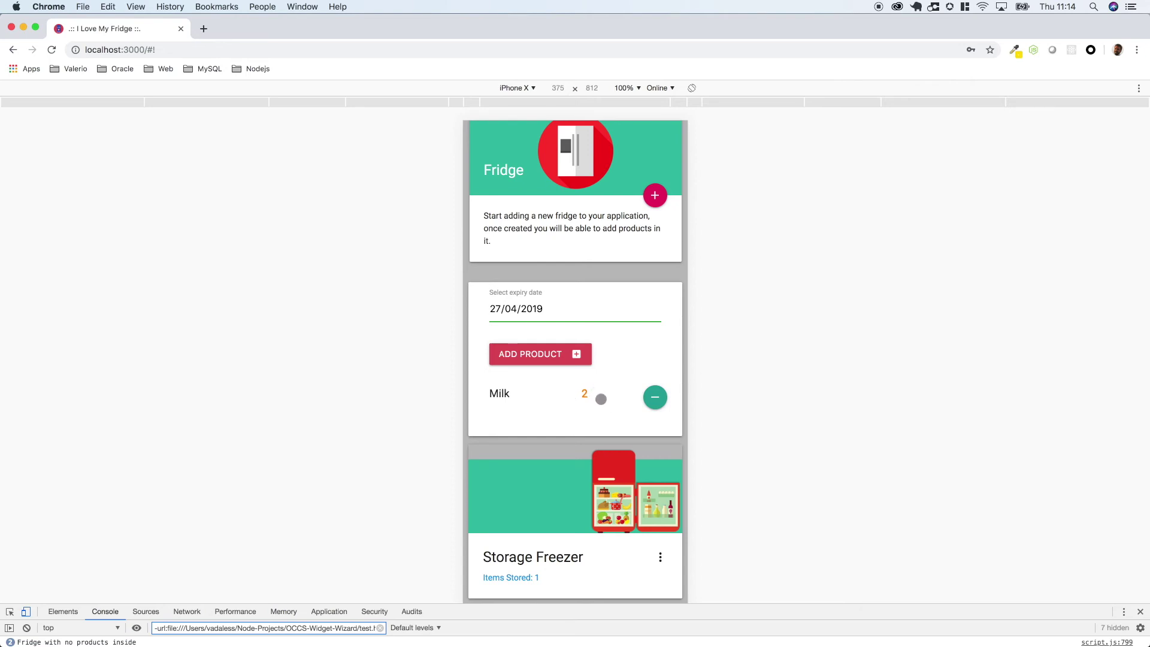
click(654, 558)
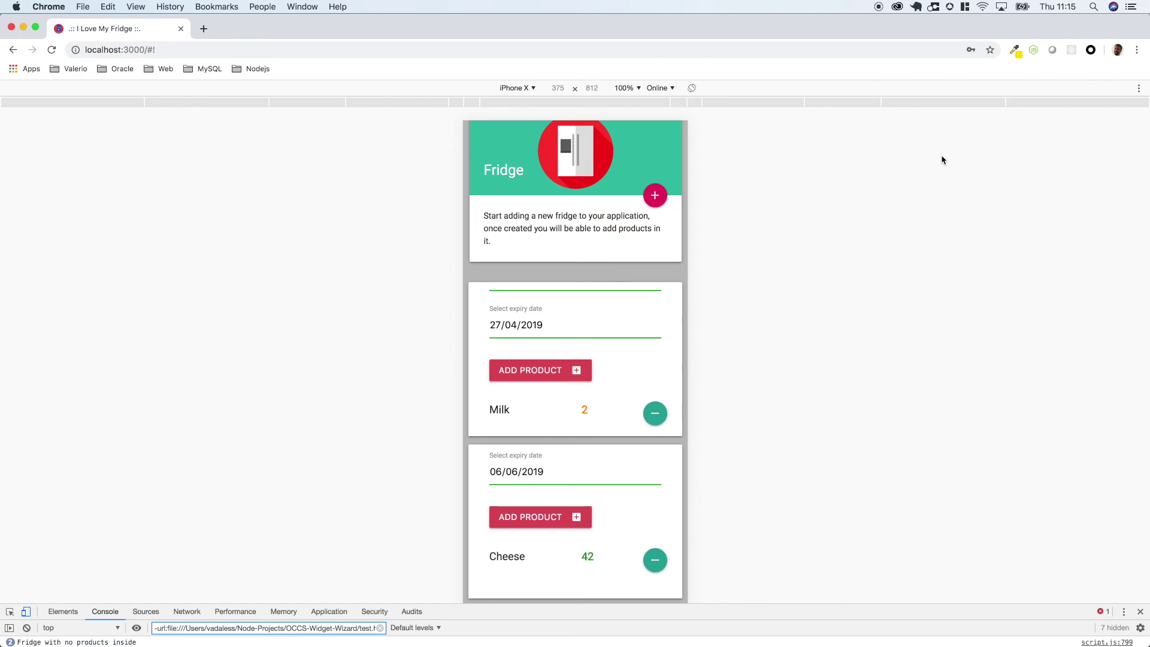
- In Outlook, open the iLoveMyFridge Notification email and select its Milk expiry message
key(super+Tab)
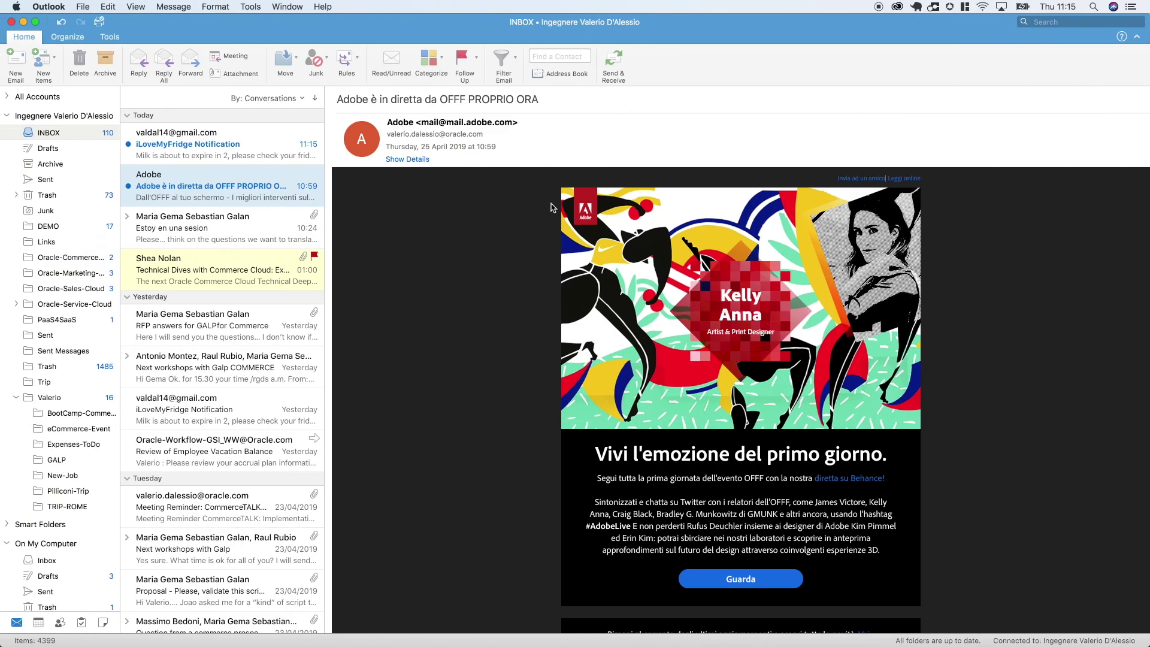
click(242, 154)
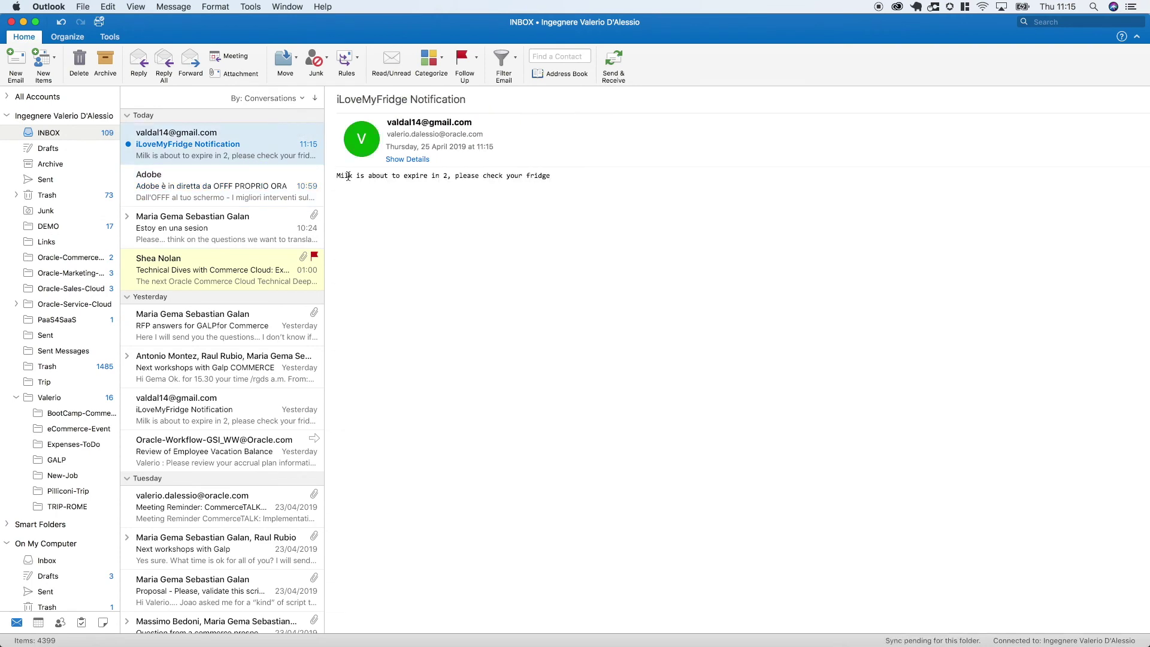
drag(343, 176, 517, 181)
- Delete the Milk item from the Kitchen Storage fridge, then reload the page in Chrome
key(super+Tab)
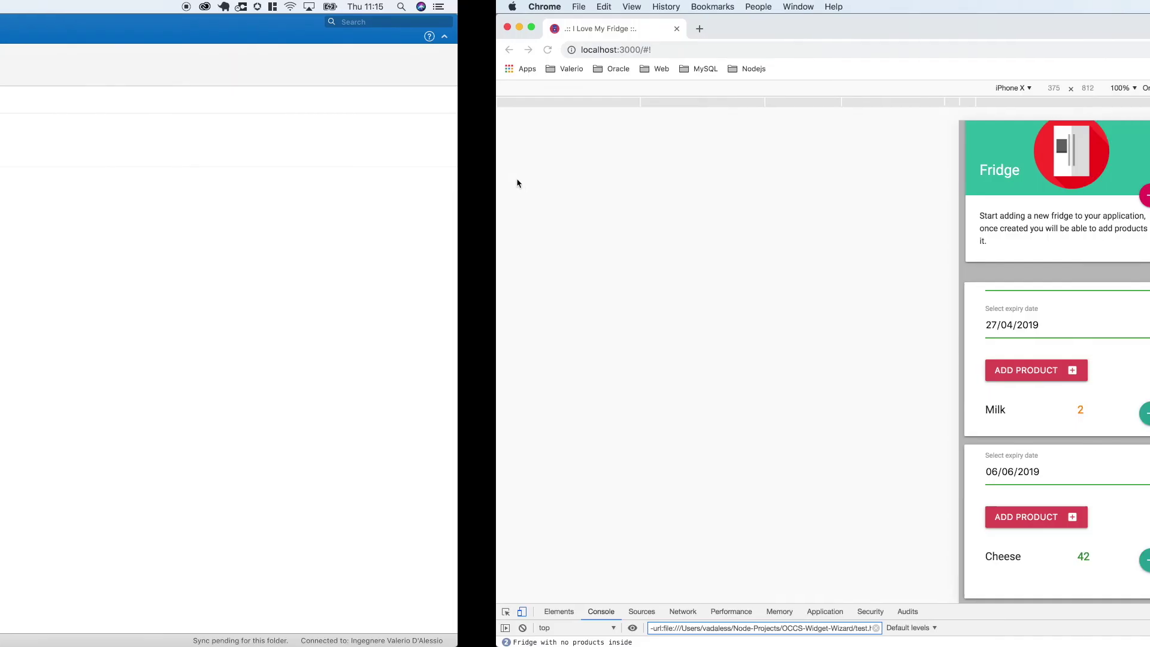
scroll(661, 342, up, 3)
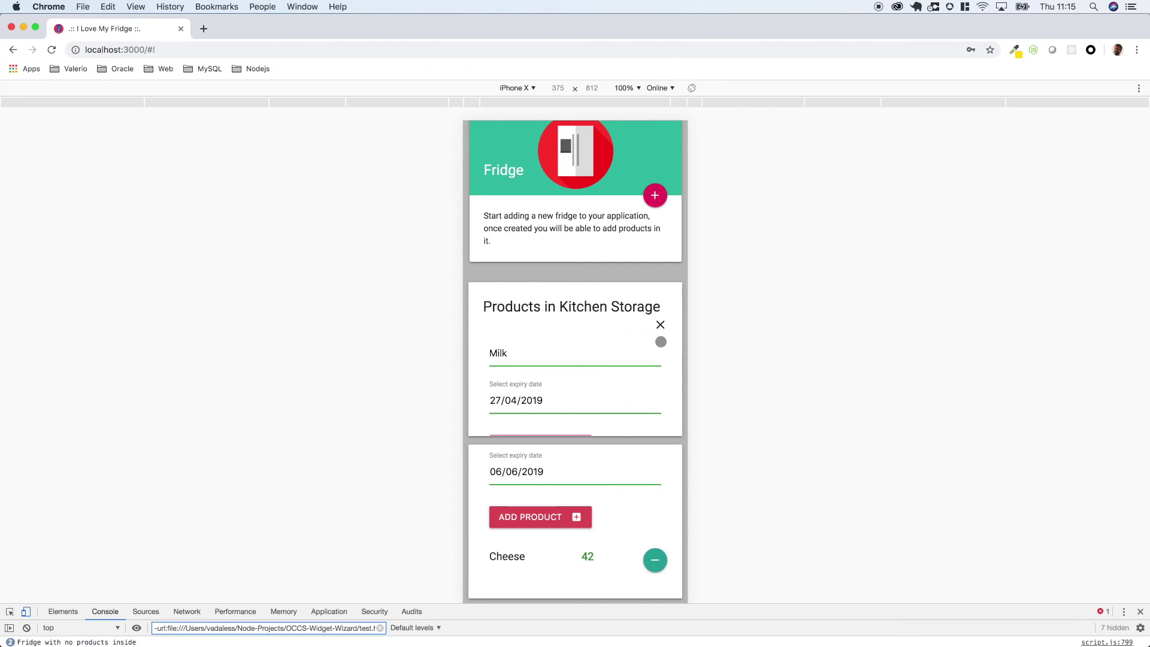
scroll(661, 341, down, 2)
scroll(662, 339, up, 2)
scroll(659, 336, down, 3)
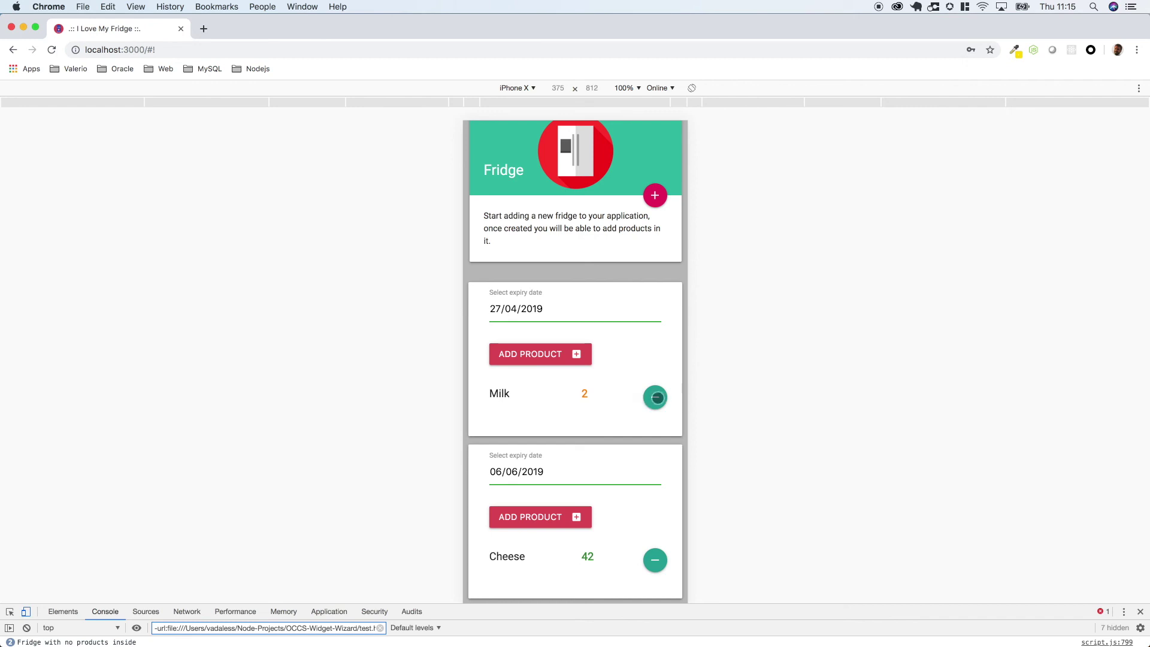
click(657, 398)
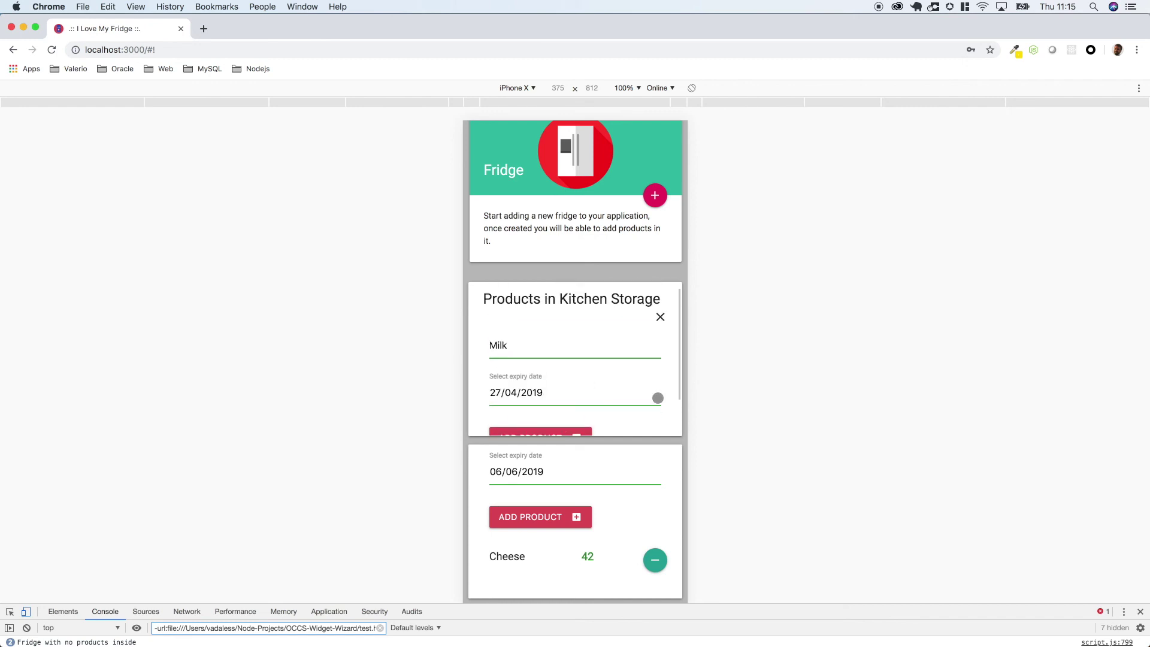
scroll(658, 398, up, 2)
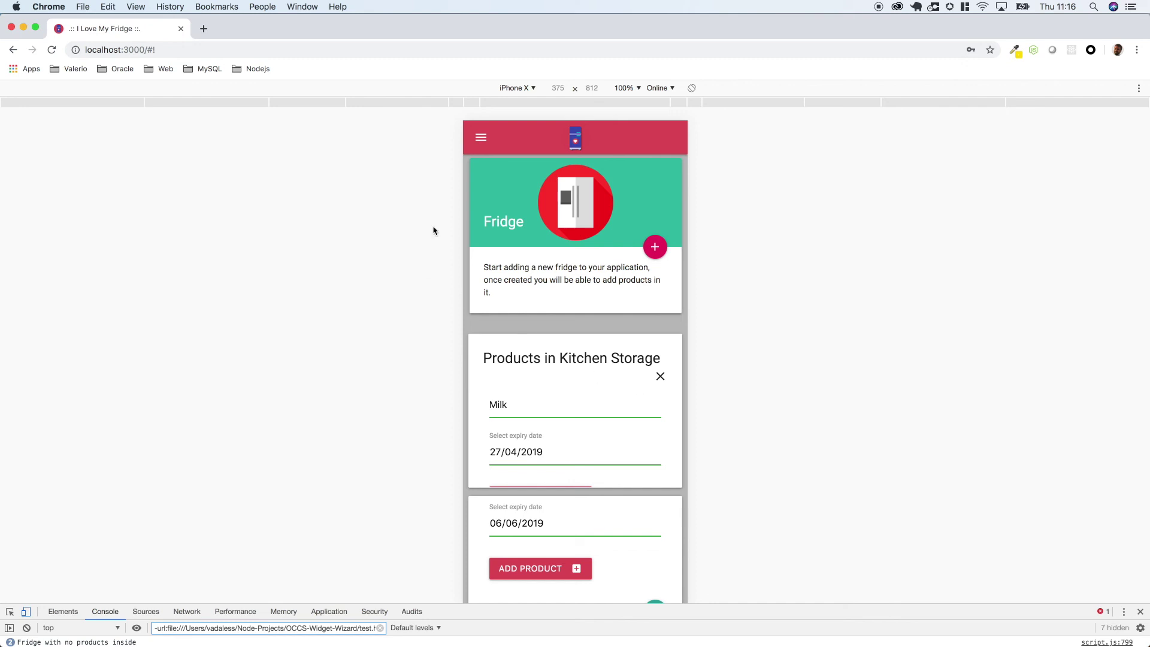
click(49, 51)
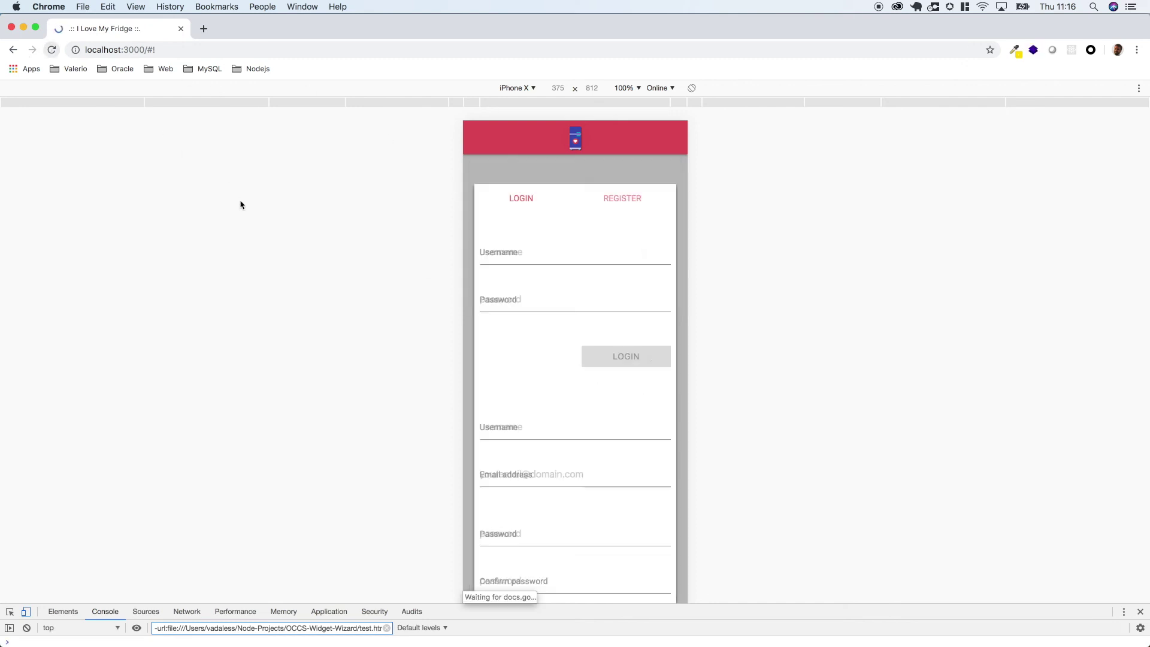
- Check the Kitchen Storage product list now shows 0 items, then close it
scroll(538, 338, down, 2)
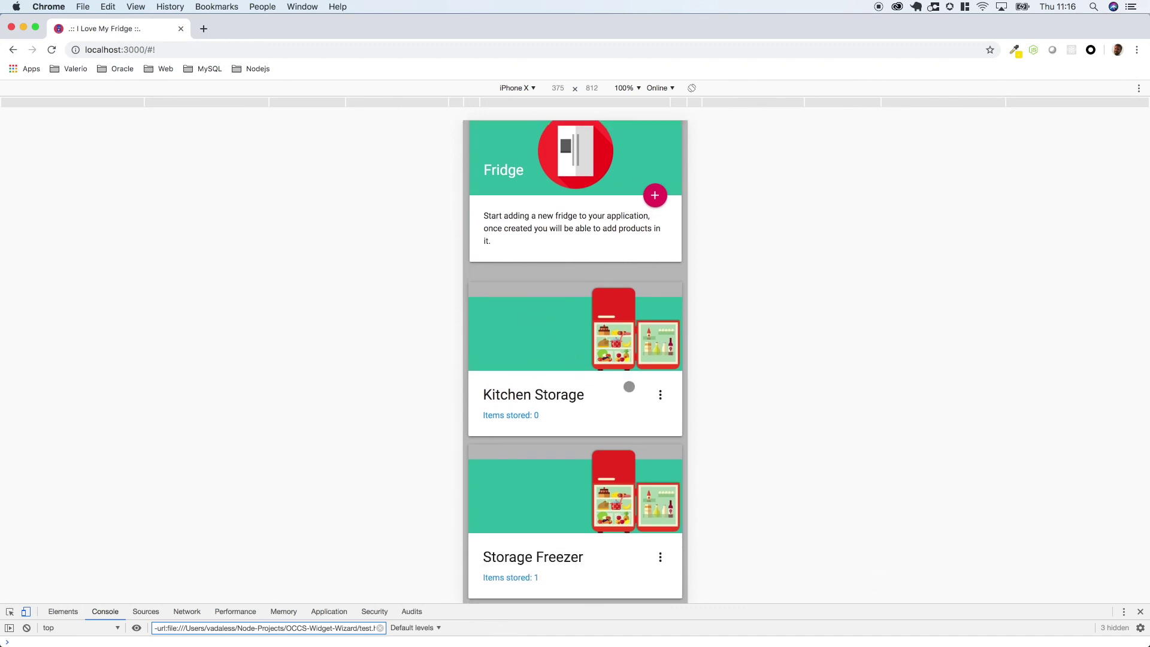
click(660, 393)
scroll(660, 395, down, 2)
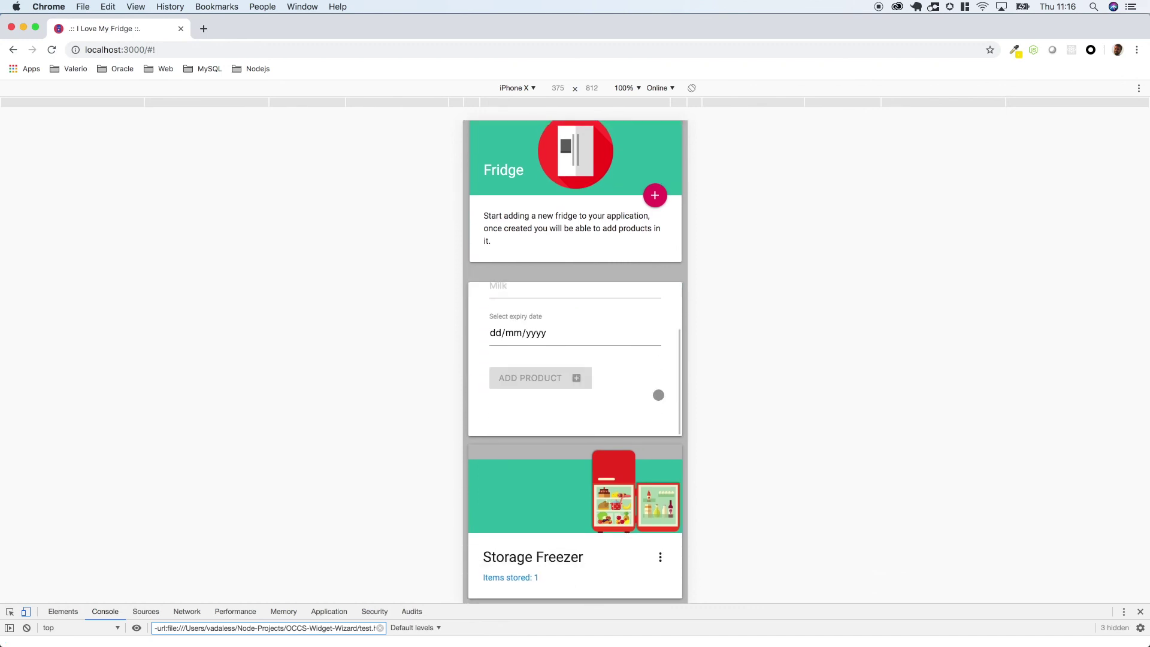
scroll(660, 393, up, 2)
click(662, 327)
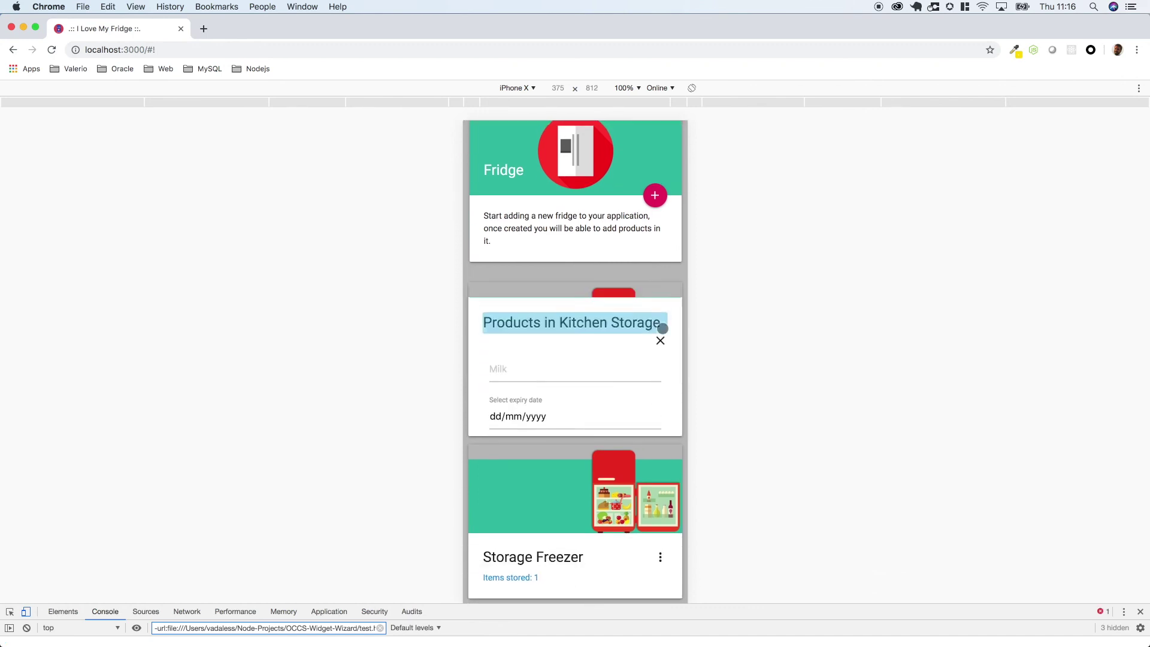
- Verify the Storage Freezer holds 1 item and open the app's navigation drawer
click(660, 558)
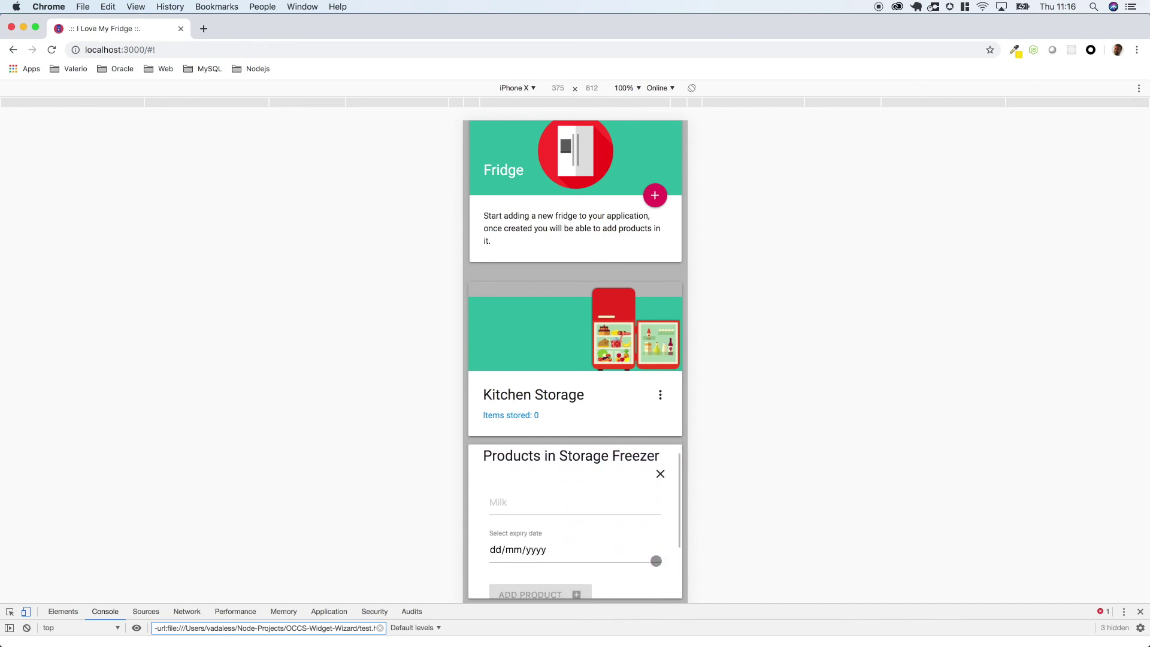
scroll(656, 560, down, 3)
scroll(602, 553, up, 3)
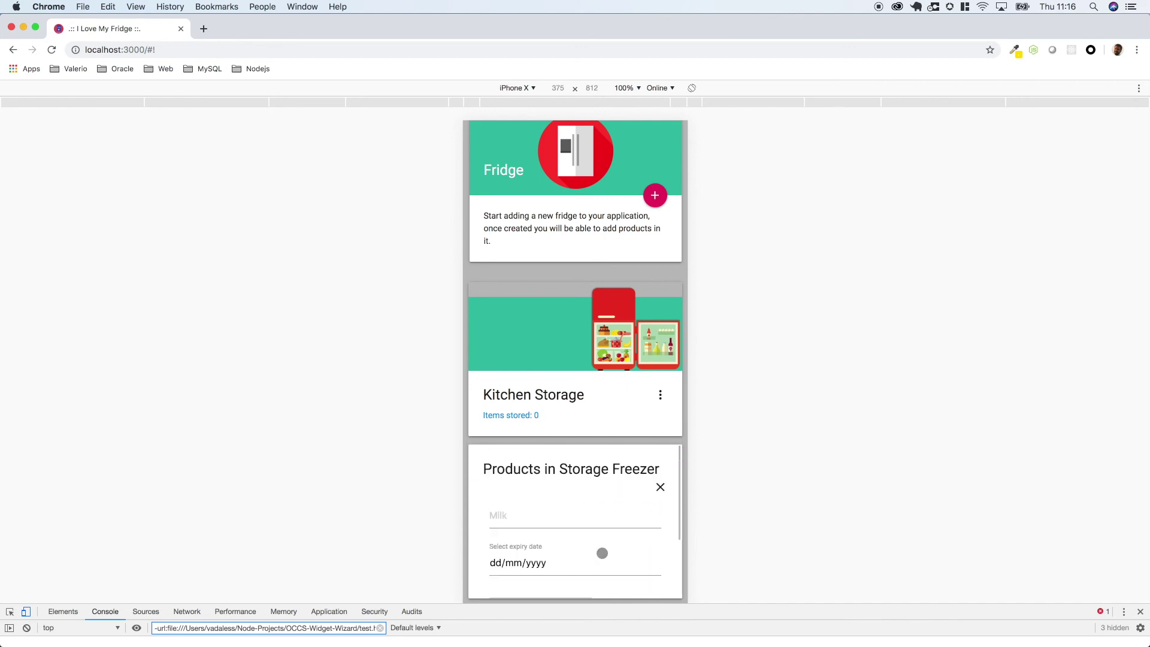
click(659, 488)
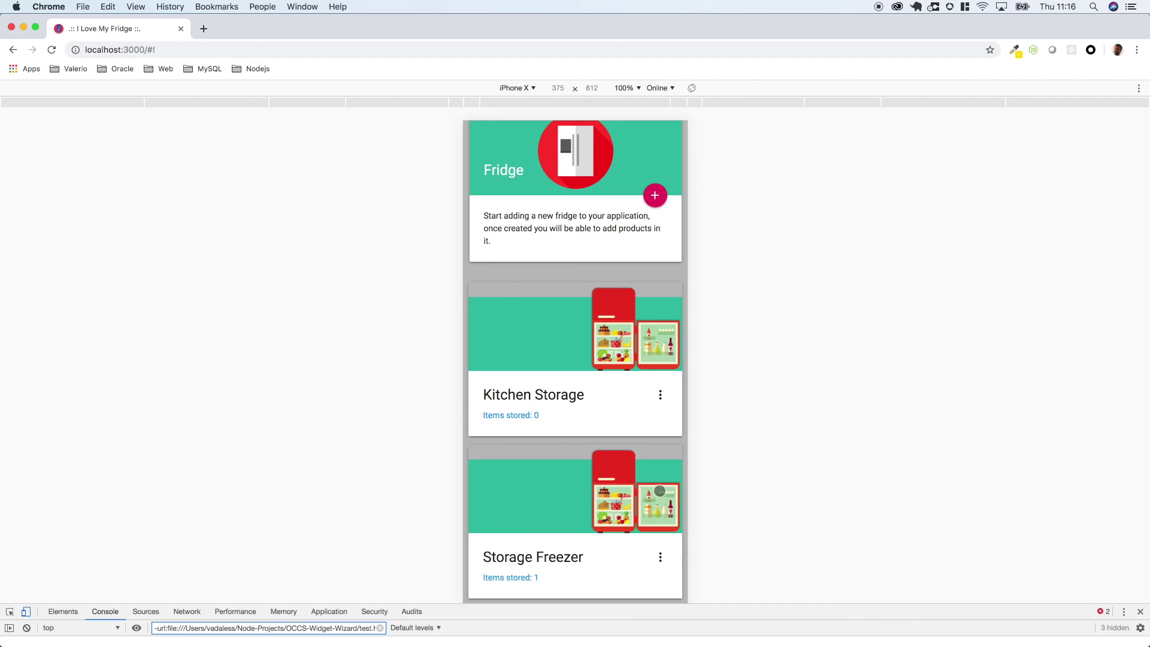
scroll(660, 490, up, 3)
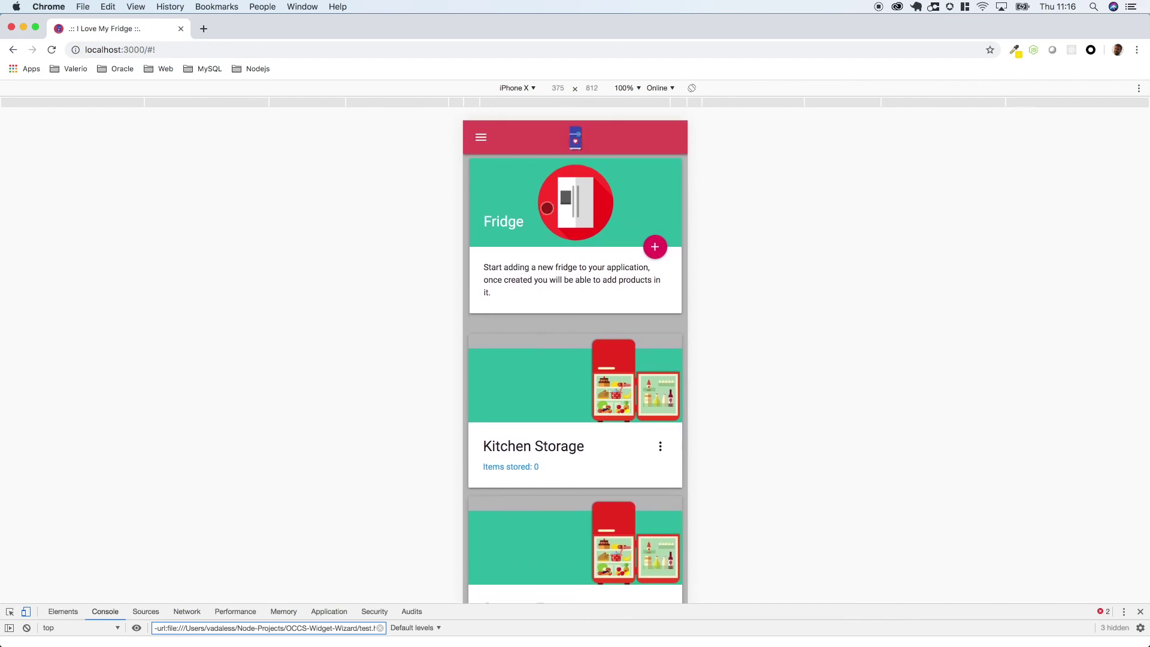
click(483, 141)
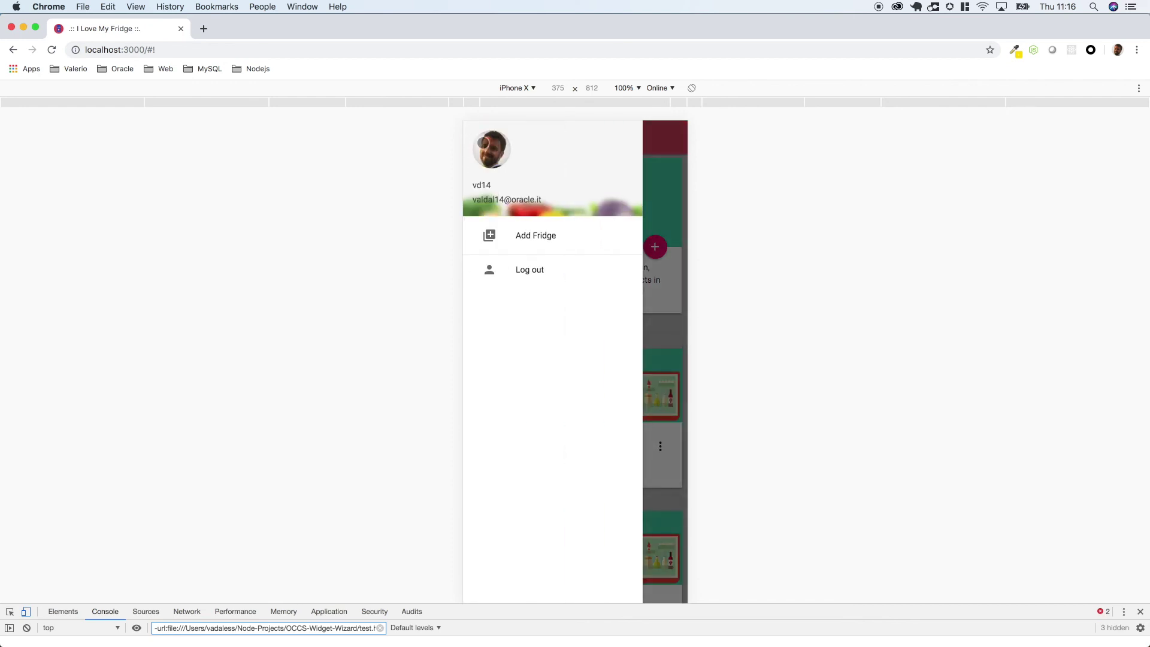